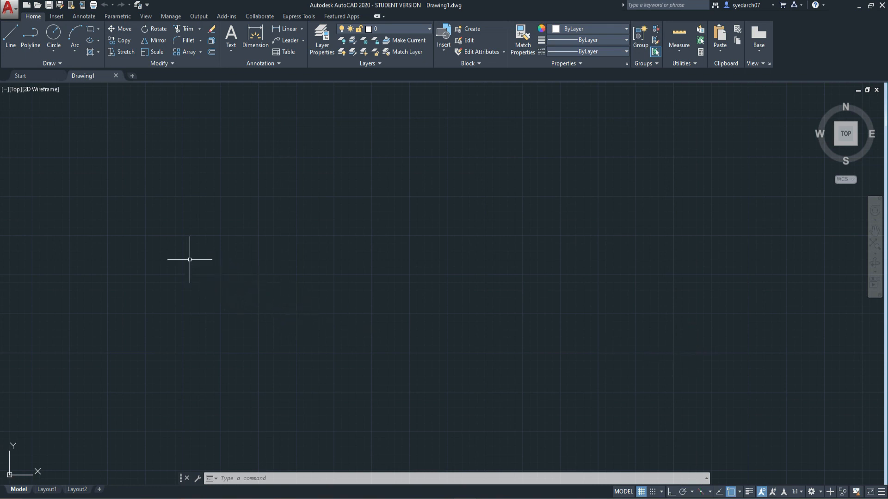
click(60, 63)
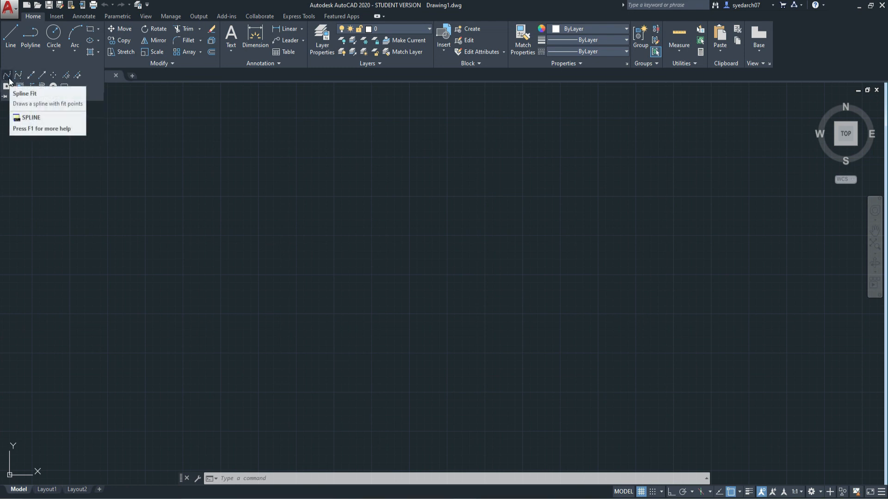
click(117, 205)
key(Escape)
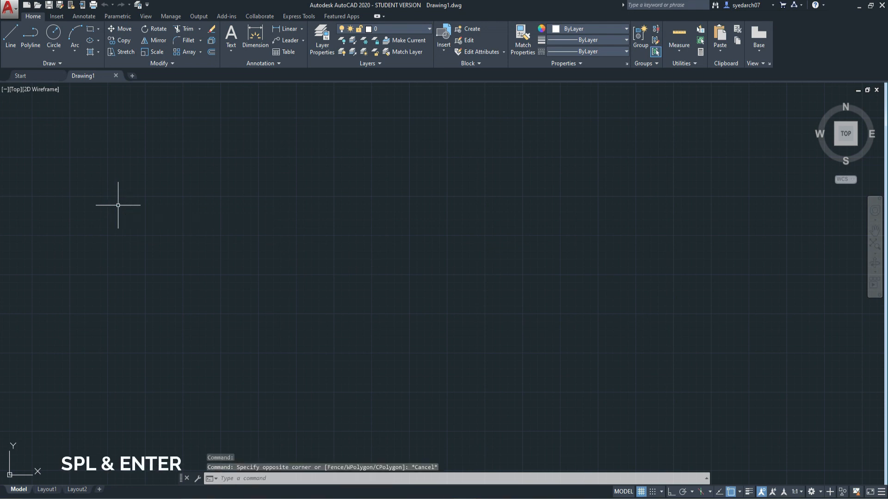
Draw an open zigzag spline with the Fit method through seven alternating points running down the drawing area
text(SPL)
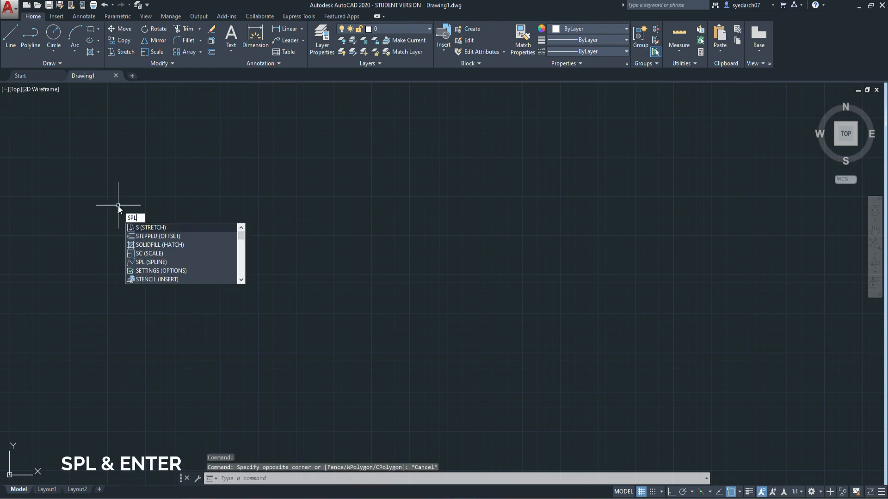
key(Return)
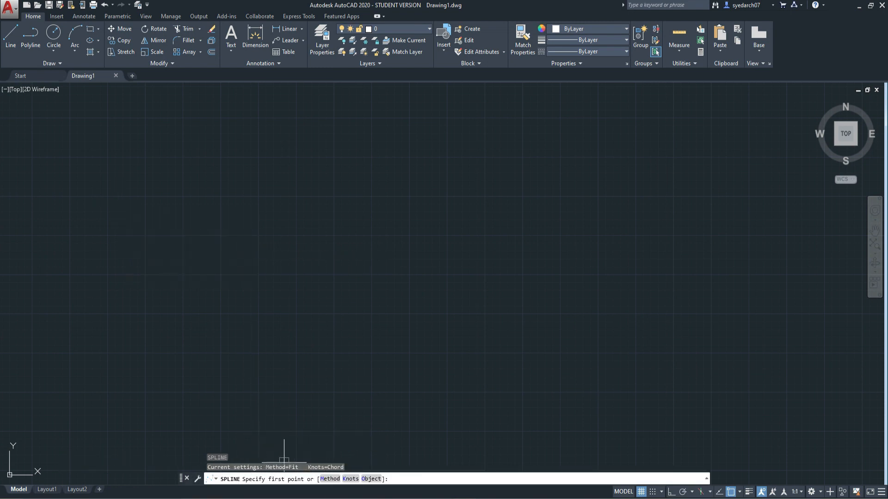
click(270, 135)
click(187, 172)
click(283, 216)
click(205, 257)
click(287, 294)
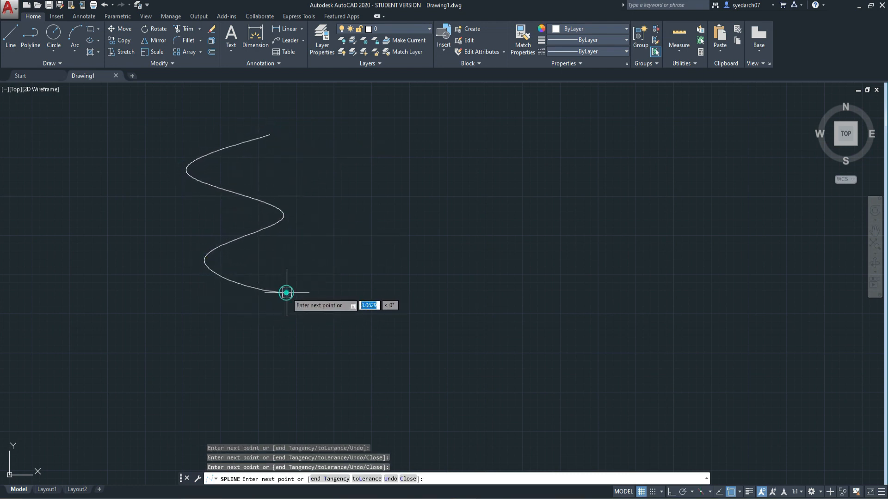
click(215, 335)
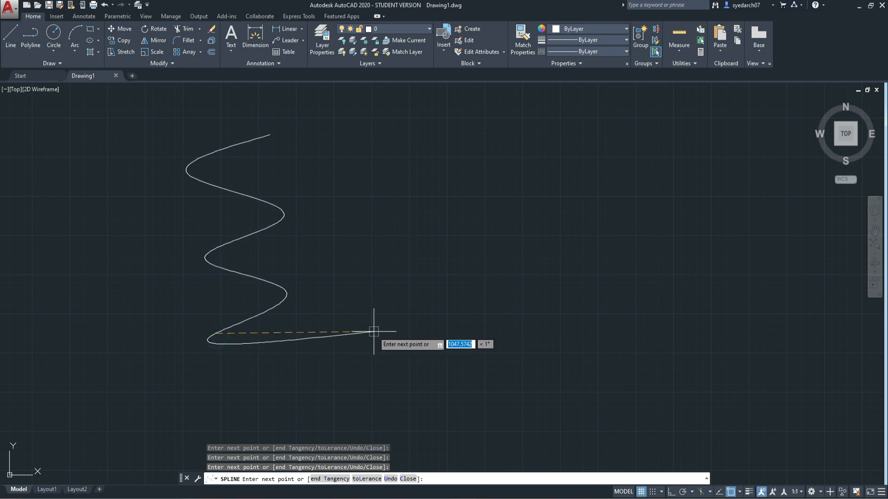
click(293, 368)
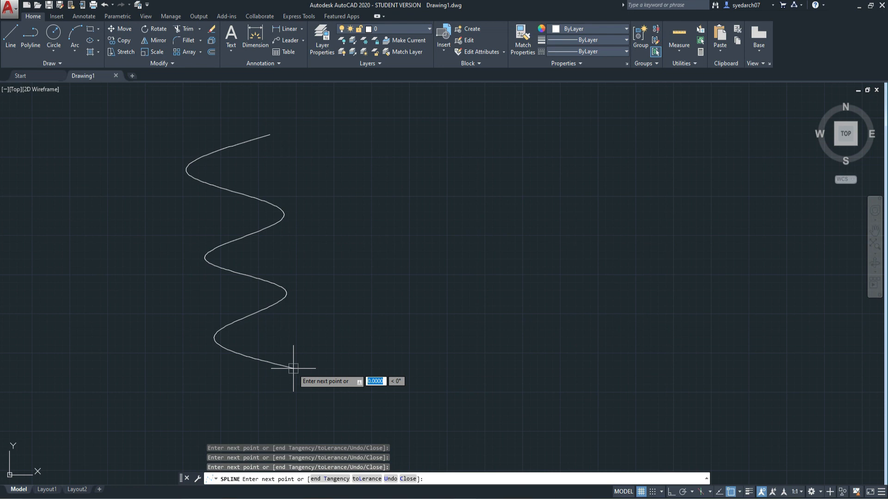
key(Return)
scroll(213, 192, up, 2)
scroll(245, 192, down, 2)
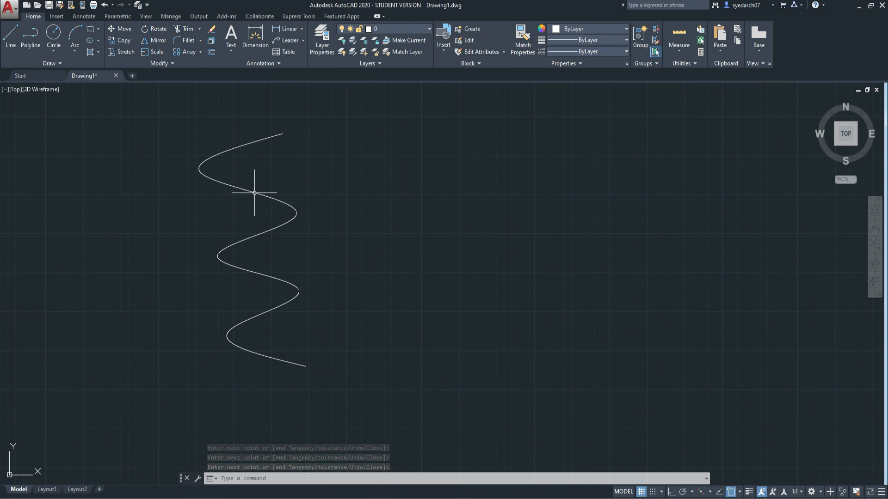
Even out the spline's lower waves by stretching its fourth and sixth fit points outward and its fifth slightly down
click(252, 192)
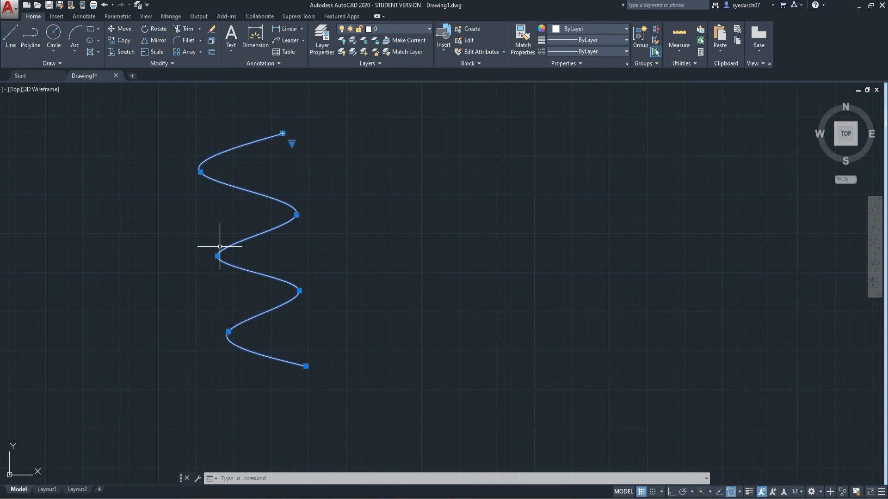
mouse_move(217, 256)
click(217, 256)
click(200, 259)
click(299, 291)
click(300, 303)
click(229, 332)
click(195, 346)
key(Escape)
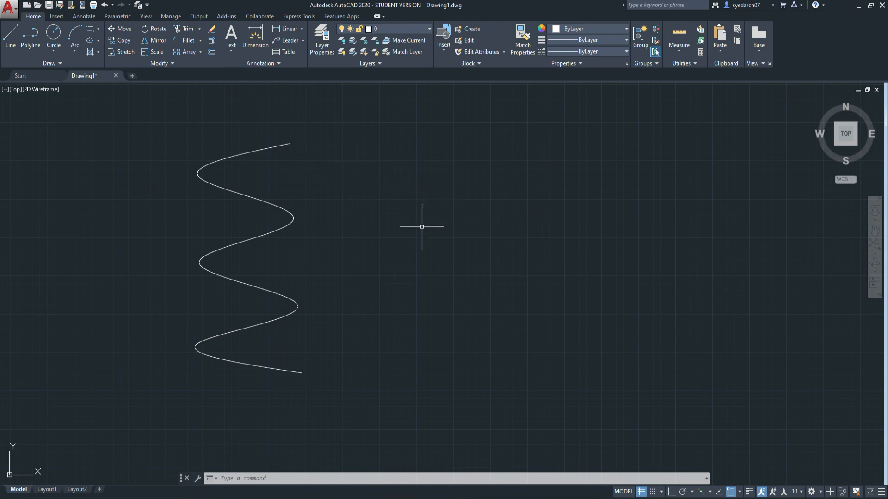
click(64, 64)
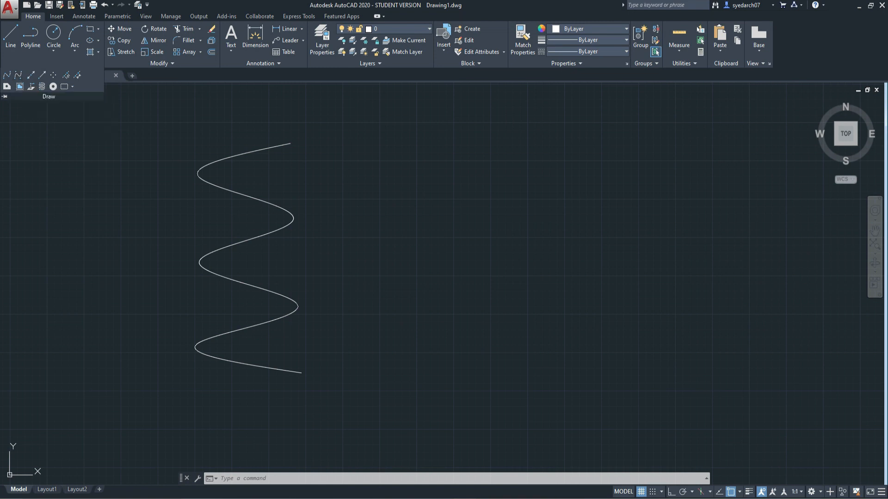
click(514, 212)
click(513, 212)
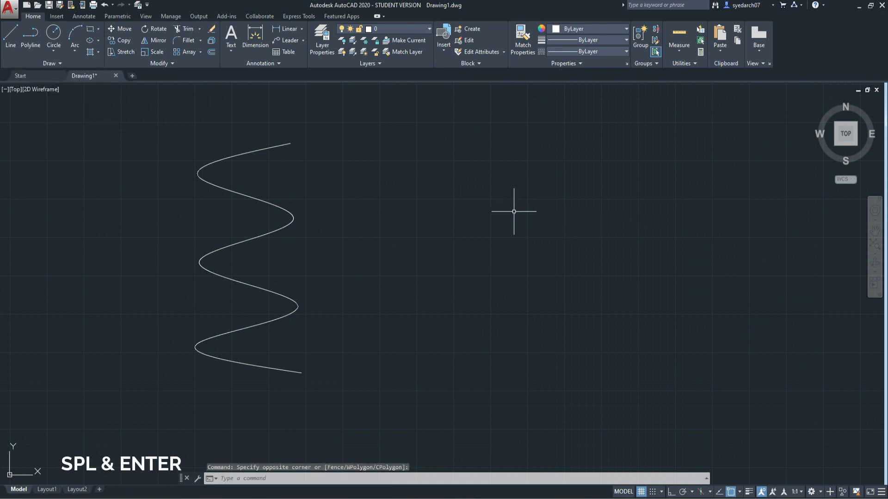
Draw a second wavy spline with the CV method, placing ten control vertices to the right of the first spline
text(SPL)
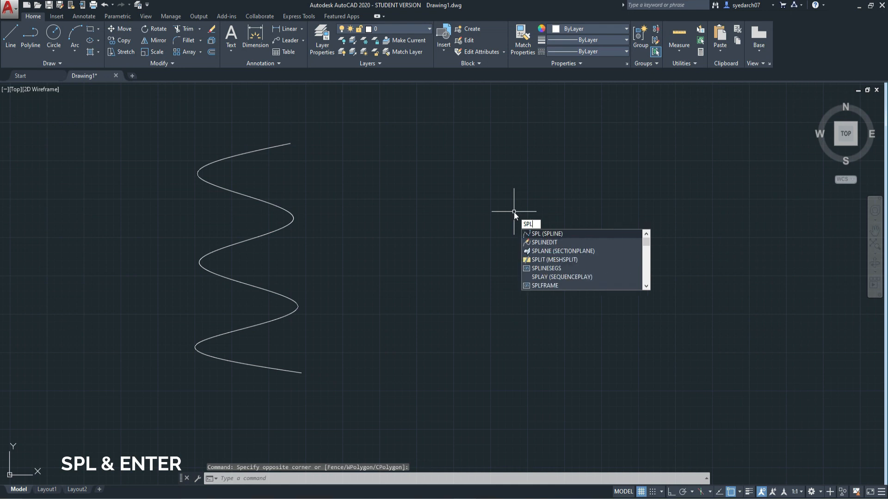
key(Return)
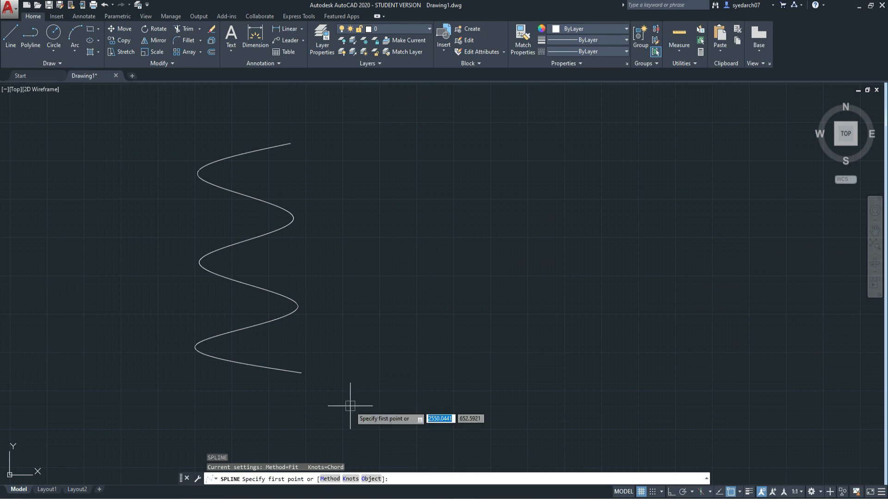
text(M)
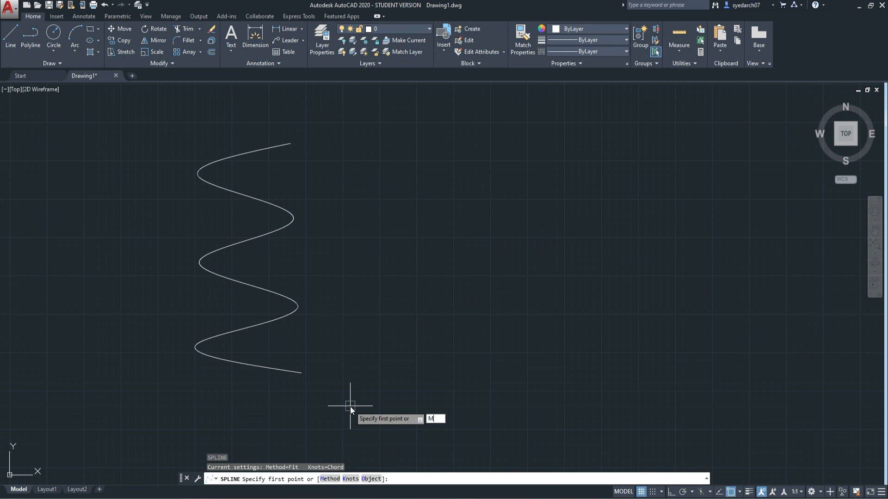
key(Return)
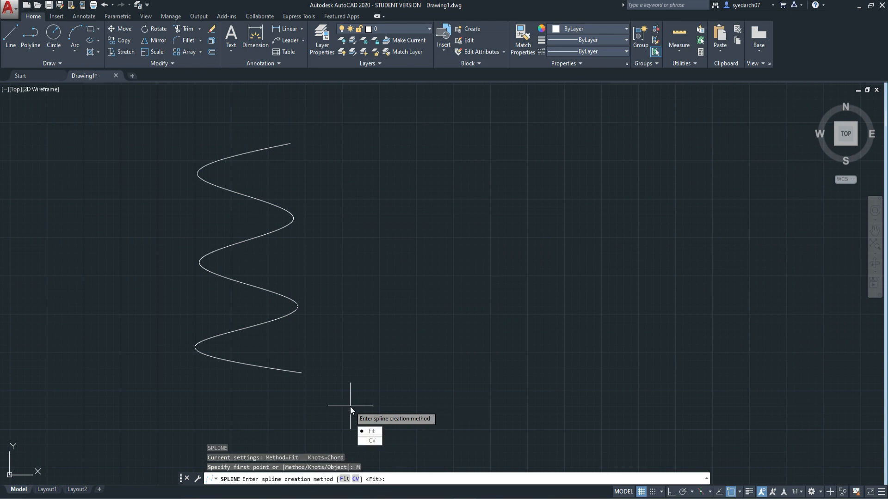
click(367, 443)
click(484, 137)
click(403, 162)
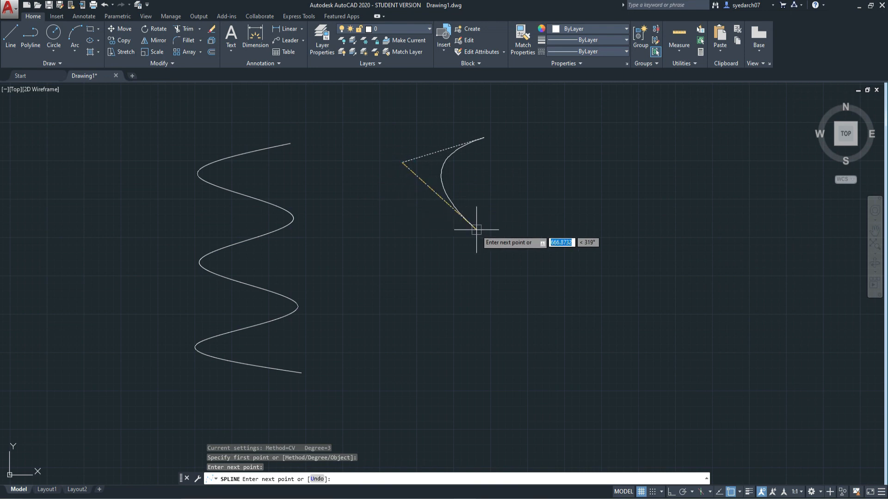
click(430, 216)
click(569, 247)
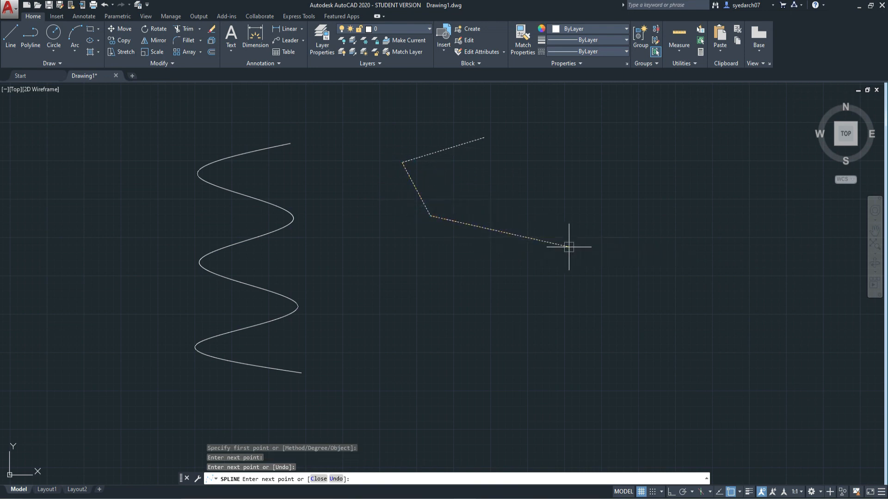
click(531, 292)
click(423, 317)
click(423, 354)
click(565, 378)
click(561, 401)
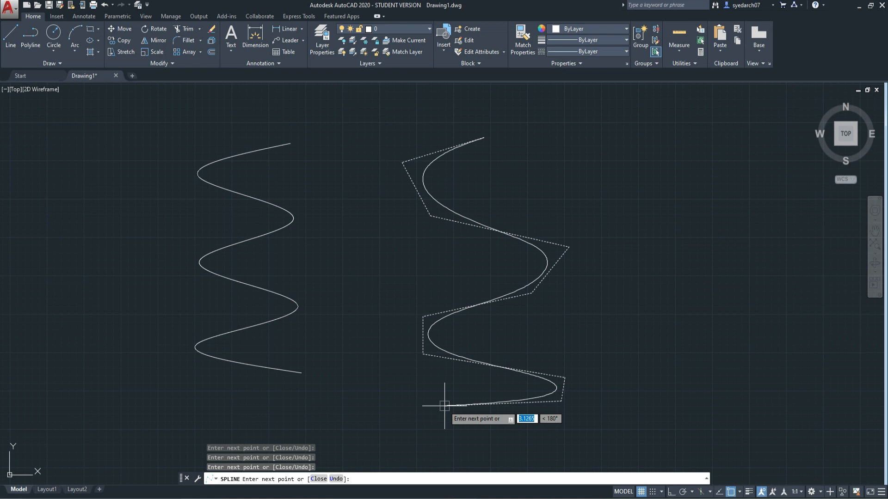
click(445, 406)
key(Return)
middle_drag(311, 316, 311, 295)
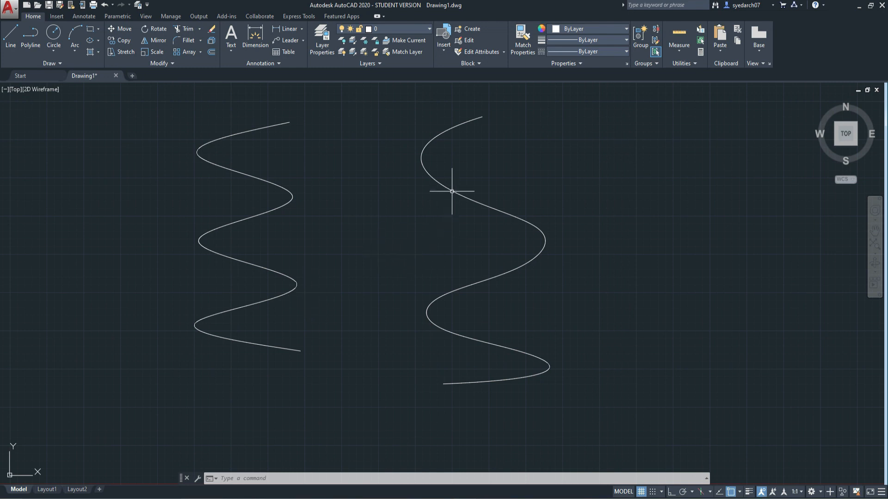
Select both splines and compare the fit points on the first with the control vertices around the second
click(287, 193)
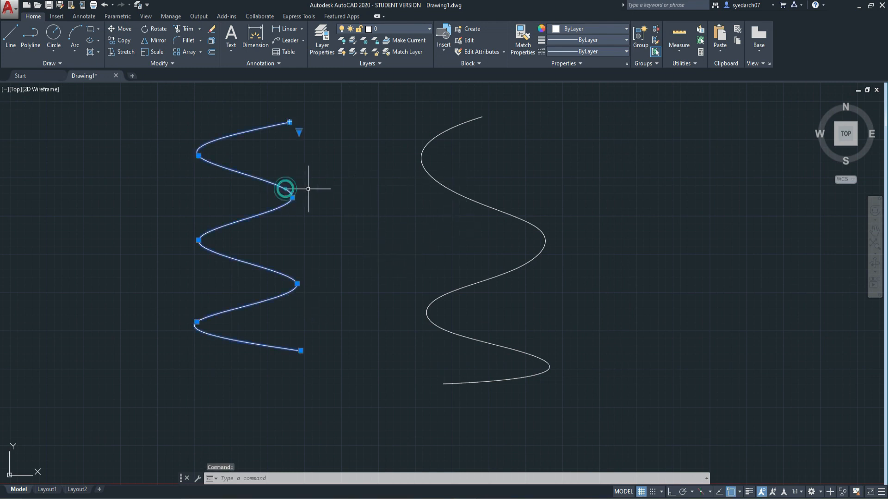
click(449, 188)
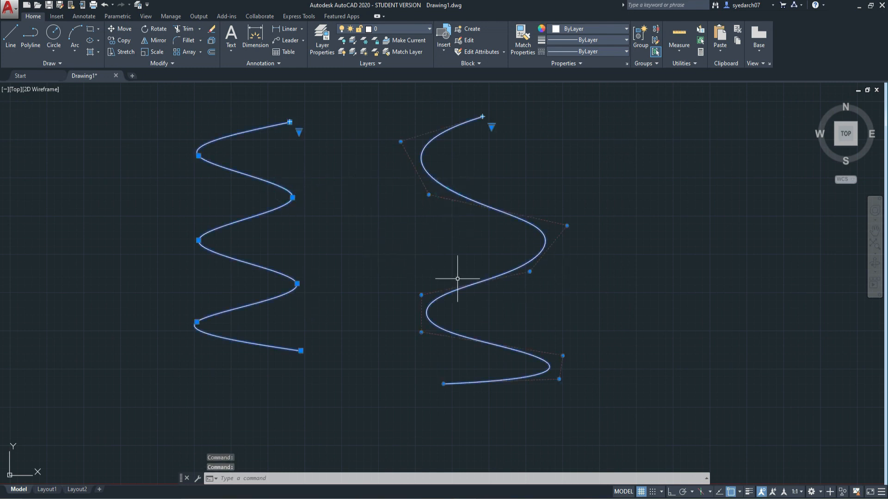
middle_drag(447, 252, 471, 289)
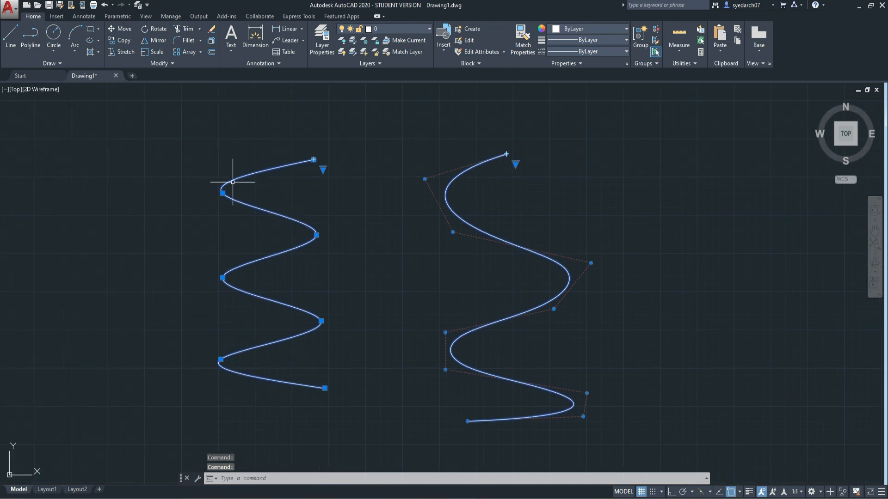
scroll(224, 192, up, 5)
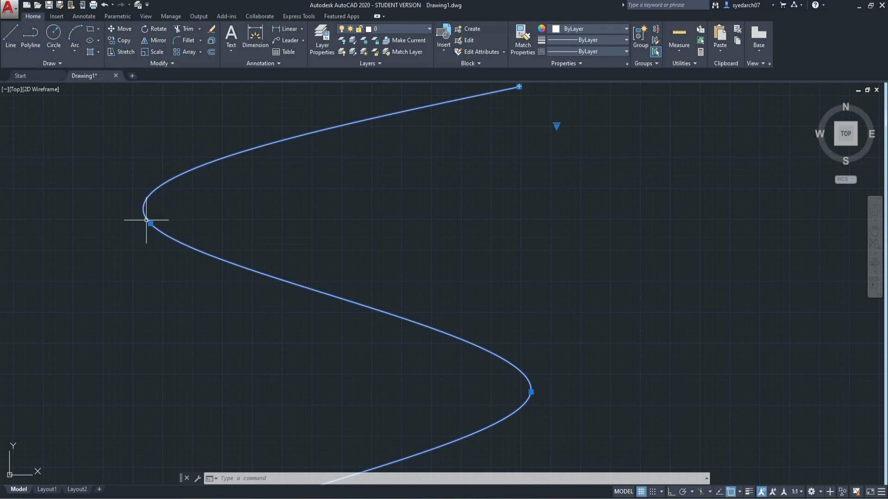
scroll(154, 220, down, 2)
mouse_move(153, 222)
middle_drag(393, 259, 293, 238)
scroll(245, 182, down, 3)
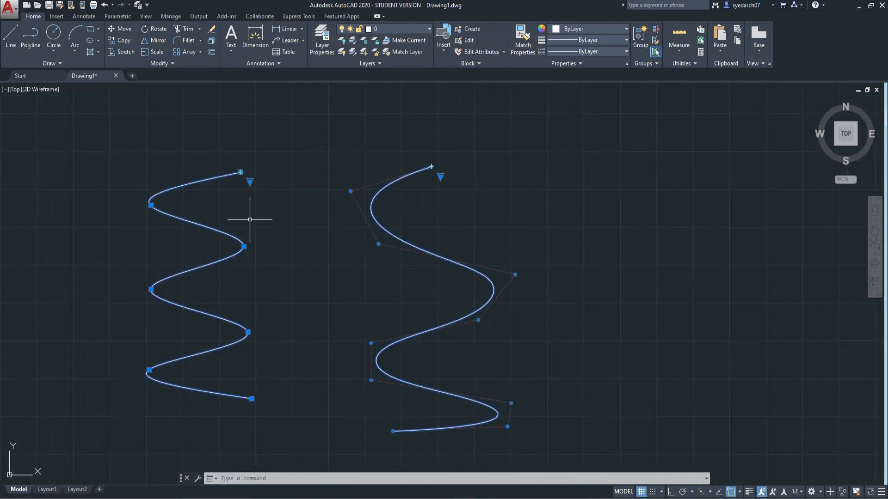
Reshape the CV spline's upper bend by stretching its second control vertex up and left and its third farther left
scroll(372, 191, up, 6)
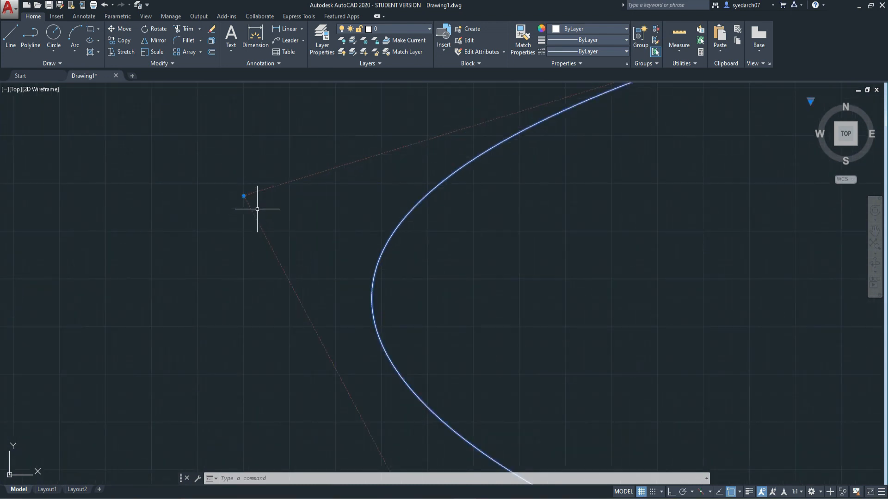
scroll(254, 207, down, 3)
click(252, 203)
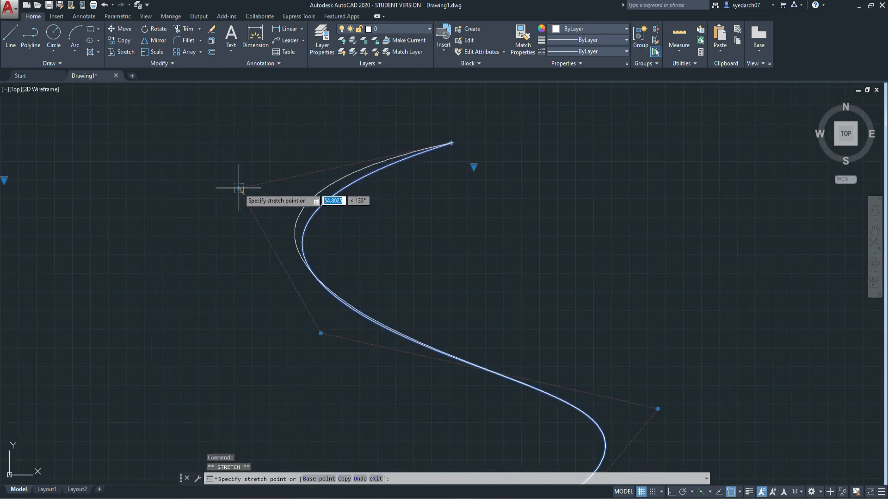
click(239, 187)
click(323, 333)
click(264, 352)
scroll(311, 258, down, 2)
middle_drag(311, 258, 348, 217)
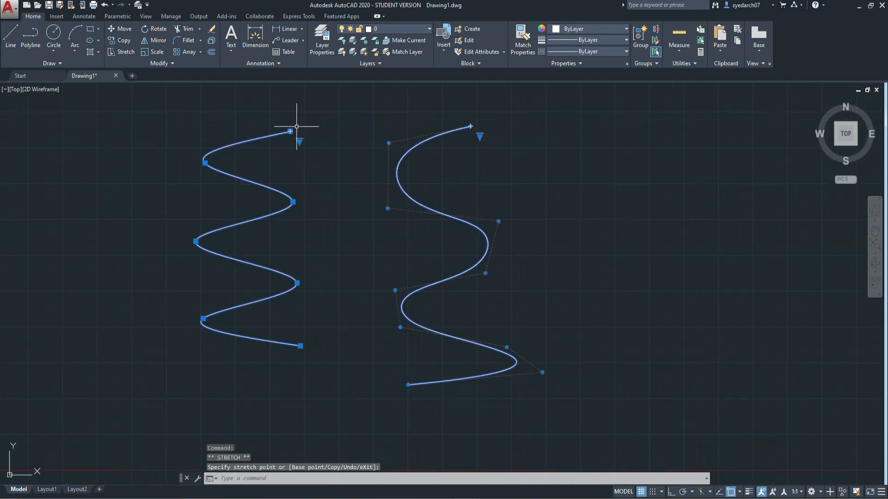
scroll(284, 116, up, 4)
middle_drag(337, 199, 263, 209)
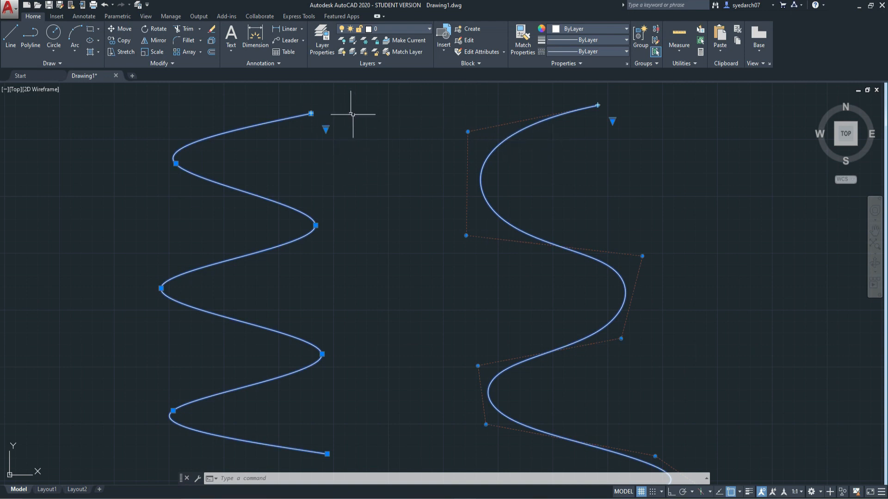
Switch the first spline's grip display from Fit to Control Vertices
scroll(353, 124, down, 2)
mouse_move(351, 138)
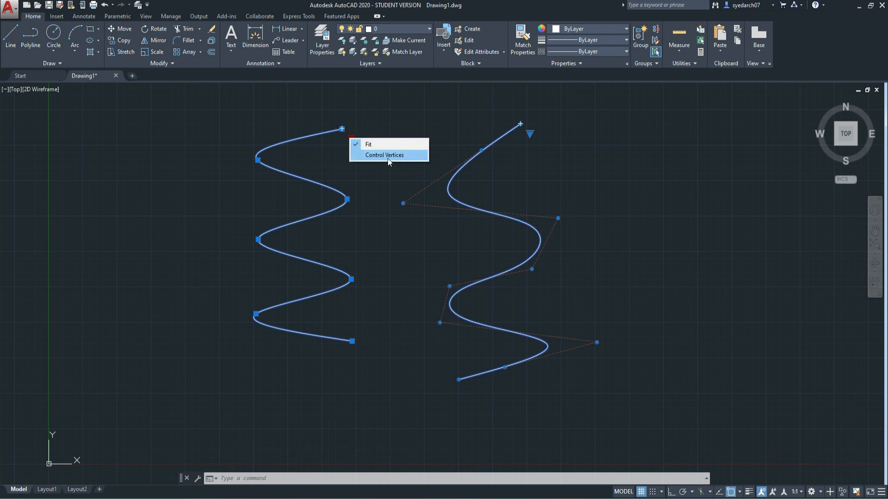
click(373, 155)
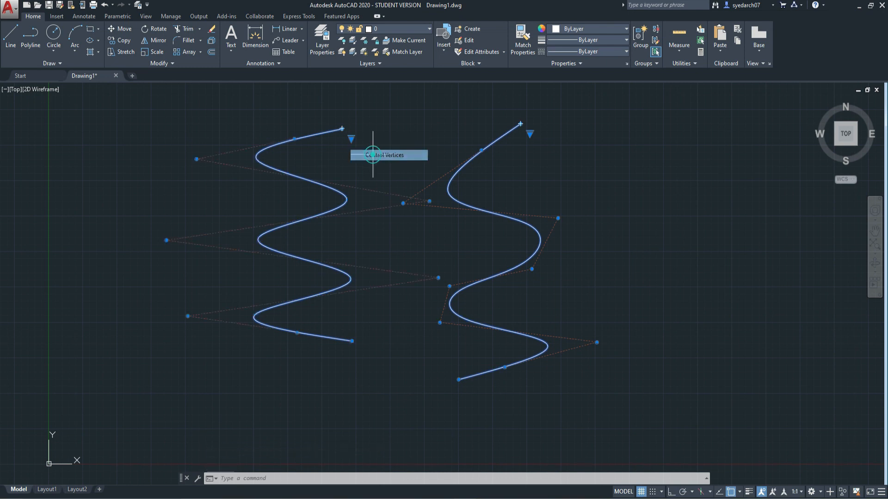
Reshape the first spline's upper half by stretching its three uppermost off-curve control vertices to the left
click(194, 159)
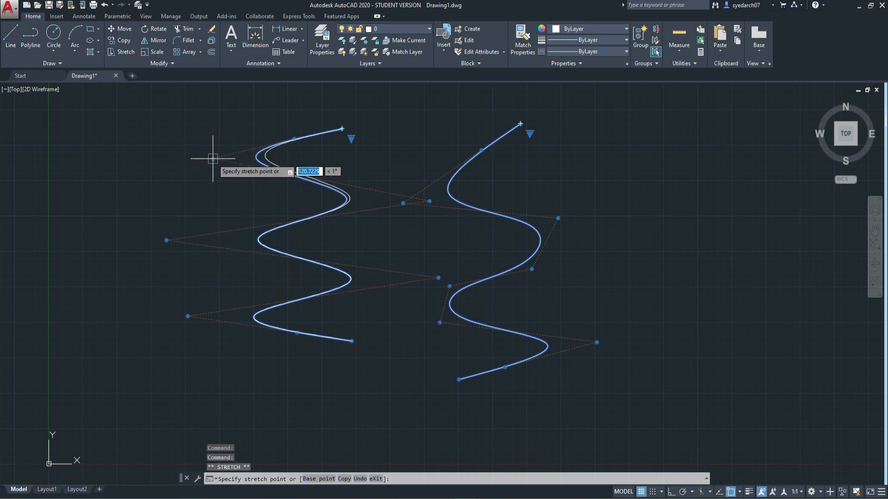
click(169, 153)
click(429, 201)
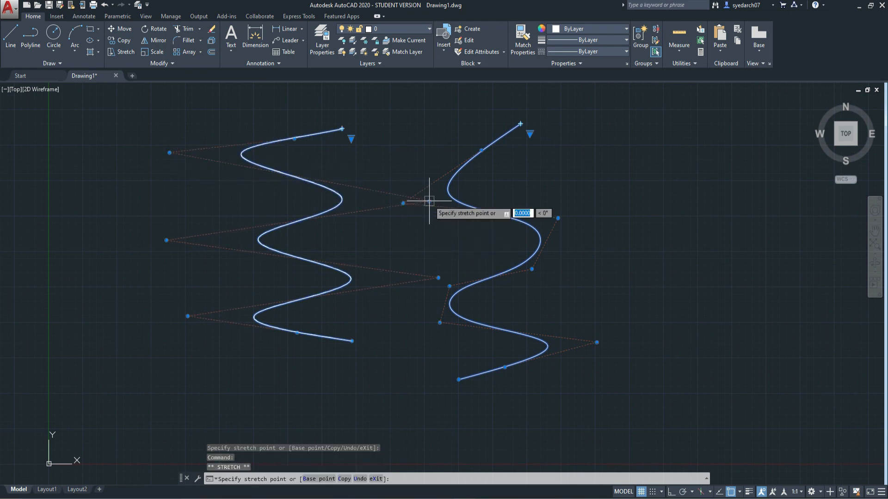
click(376, 200)
click(166, 240)
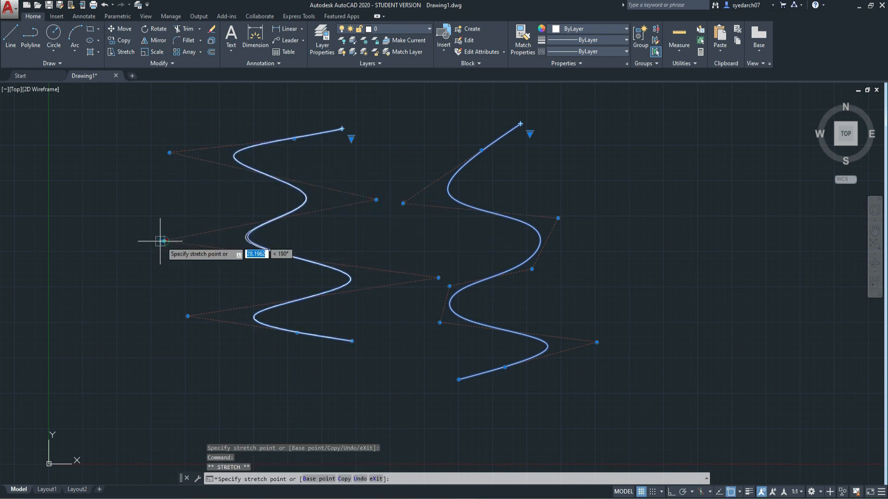
click(124, 241)
Switch the second spline's grip display to Fit and reshape its upper bends by stretching its second and third fit points upward
click(530, 135)
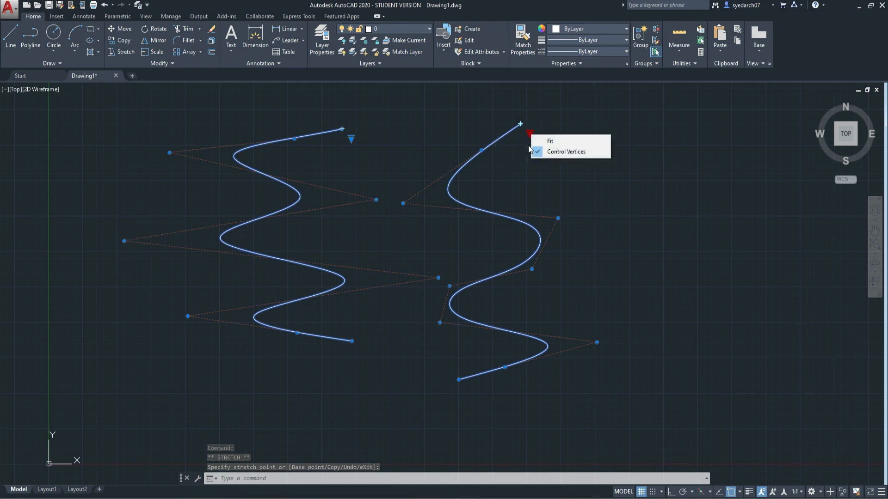
click(550, 142)
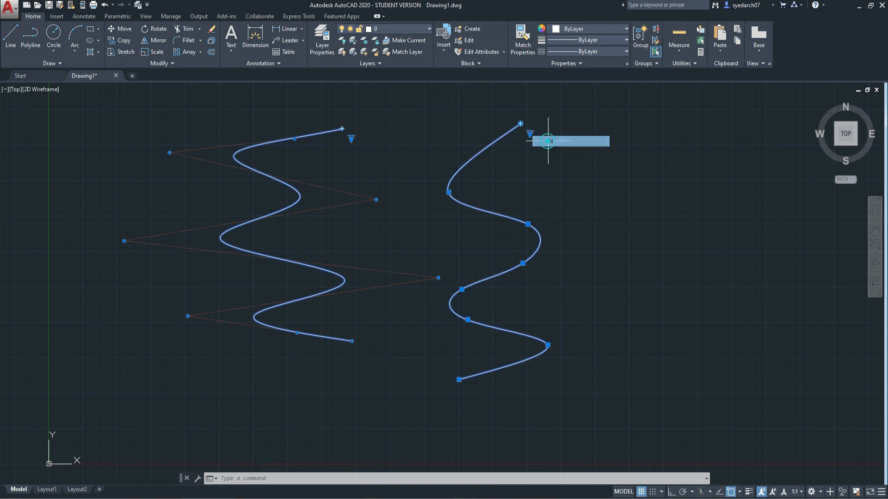
scroll(461, 196, up, 2)
click(439, 189)
click(435, 148)
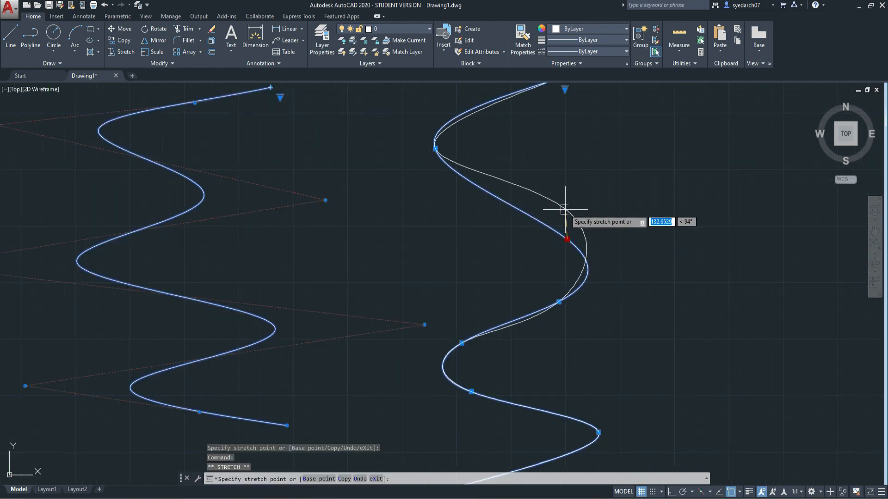
scroll(232, 254, down, 4)
key(Escape)
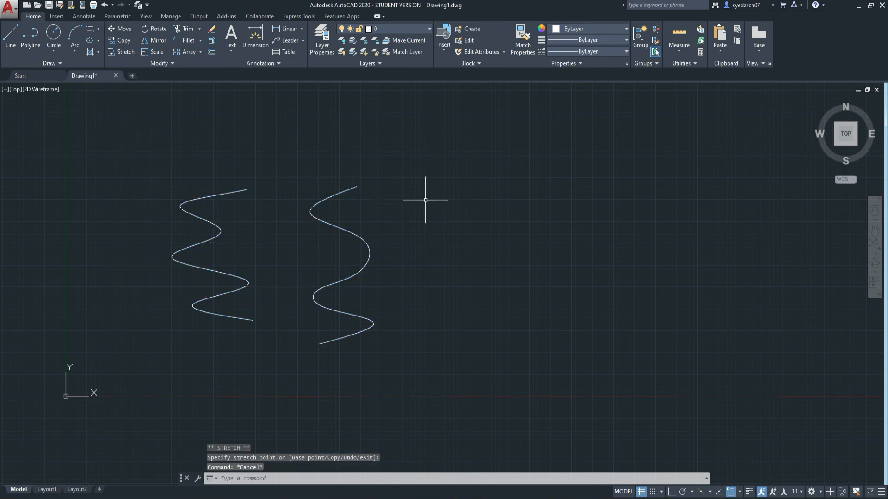
Draw a horizontal construction line above the two splines using the XLINE command's Hor option
click(61, 62)
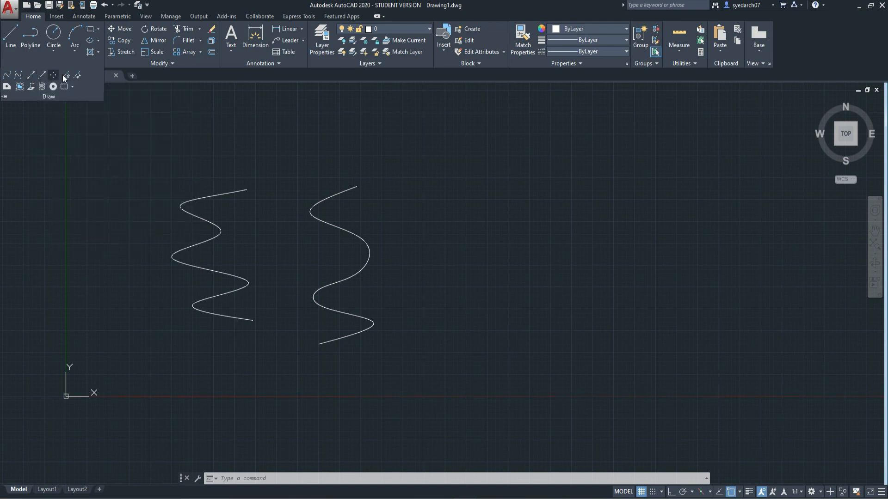
key(Escape)
key(Escape)
text(xl)
key(Return)
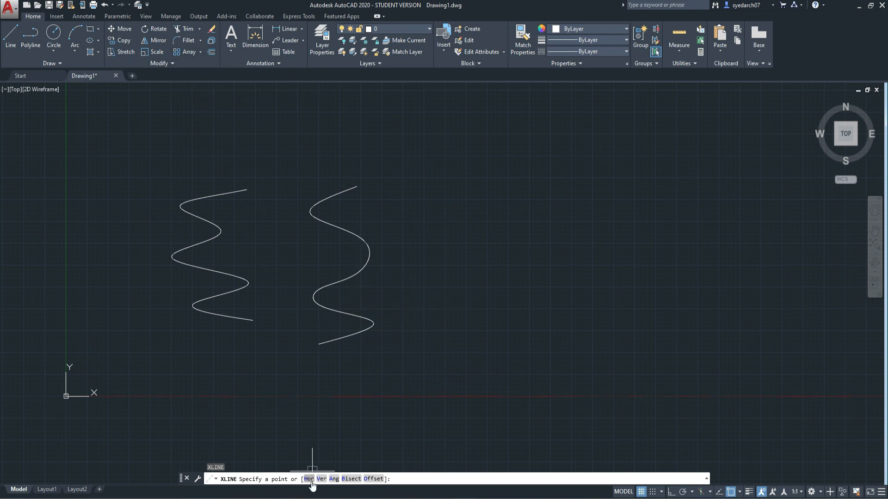
mouse_move(415, 302)
middle_down()
mouse_move(394, 330)
mouse_move(359, 350)
middle_up()
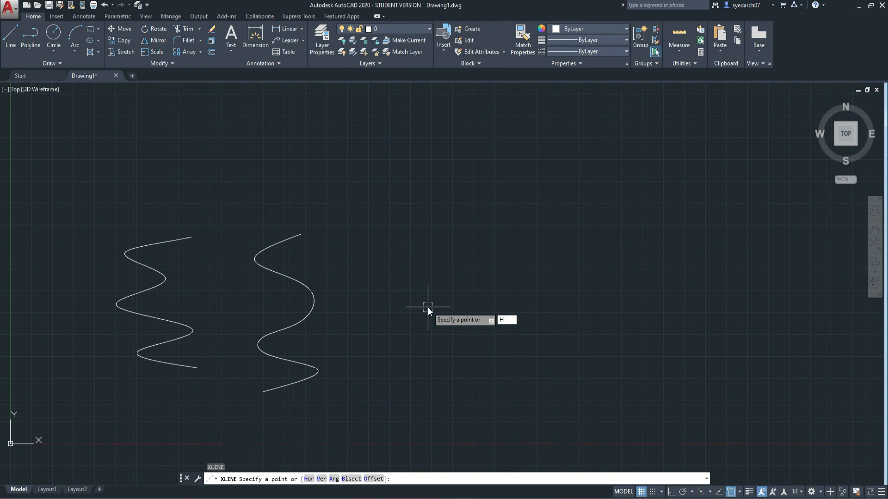
key(Return)
scroll(398, 282, down, 2)
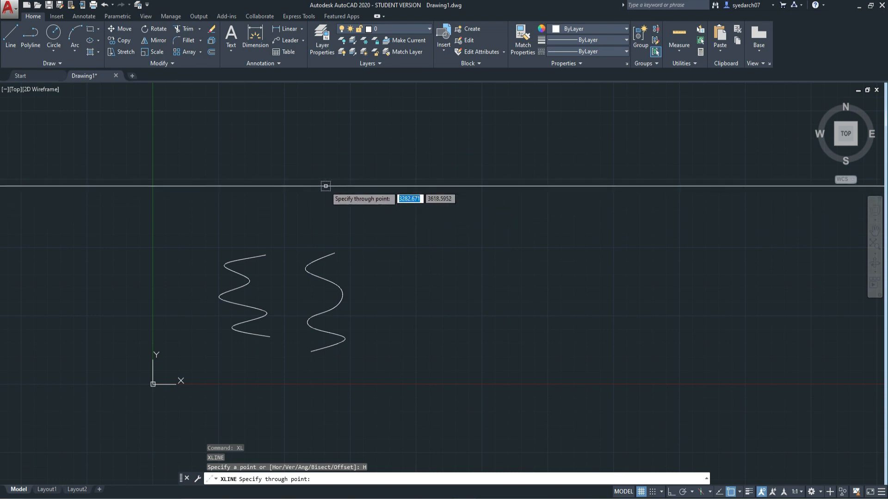
click(366, 199)
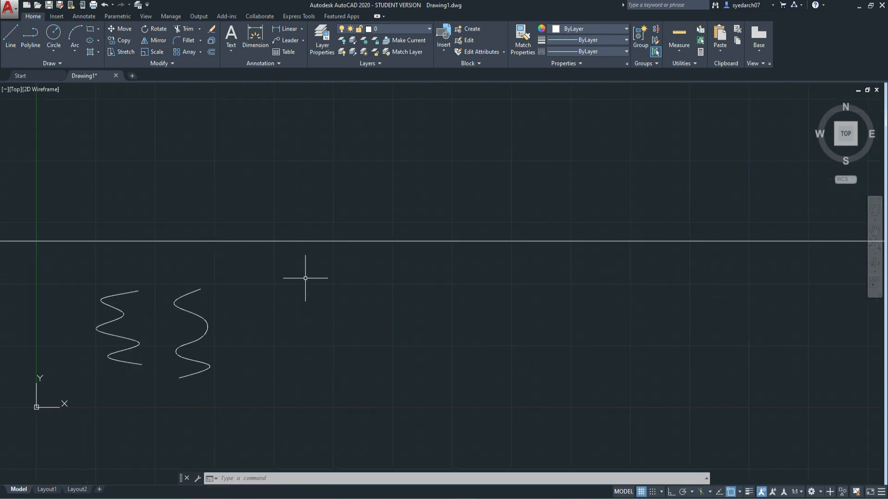
scroll(295, 287, down, 3)
scroll(283, 293, up, 3)
scroll(284, 293, down, 3)
scroll(297, 341, up, 3)
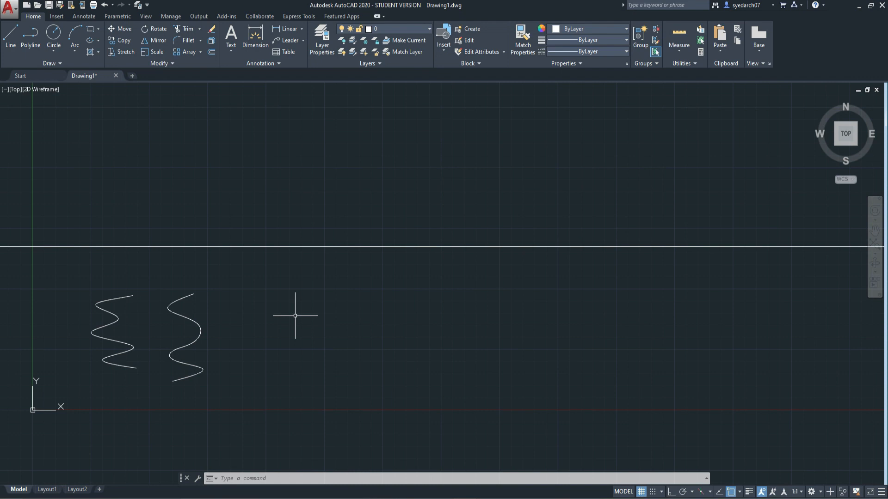
Draw a vertical construction line to the right of the splines, crossing the horizontal one, using the XLINE Ver option
text(xl)
key(Return)
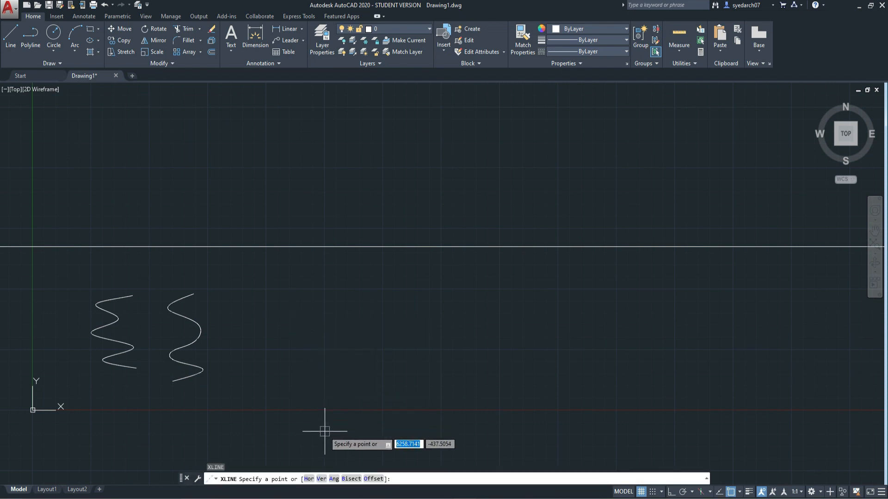
click(321, 479)
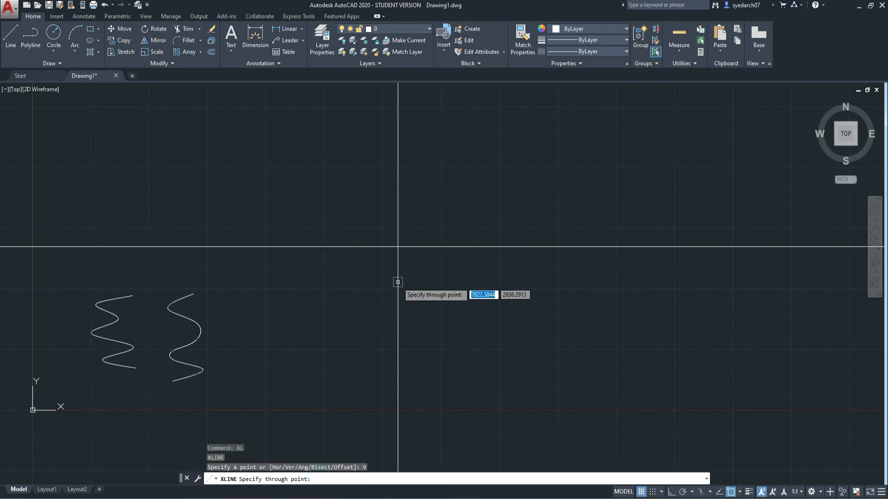
scroll(285, 361, down, 5)
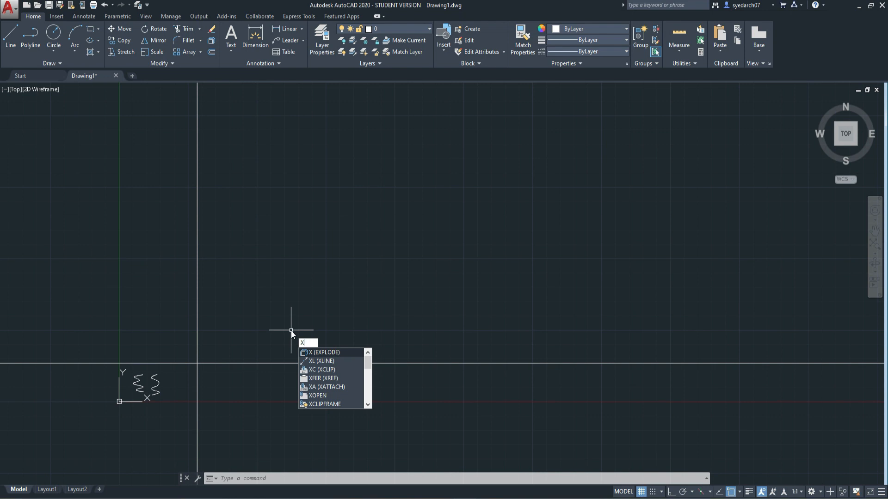
Draw a sloping construction line through the intersection of the horizontal and vertical ones using the XLINE Ang option, defining the angle by two points
key(Return)
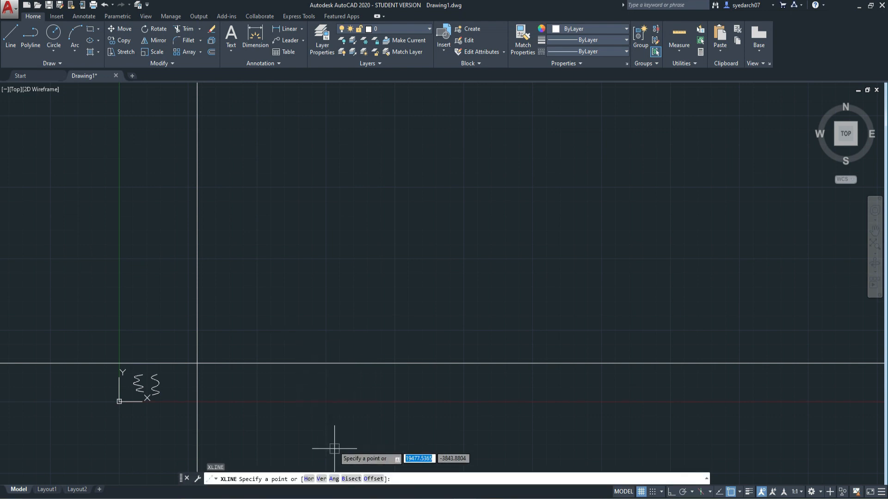
click(333, 479)
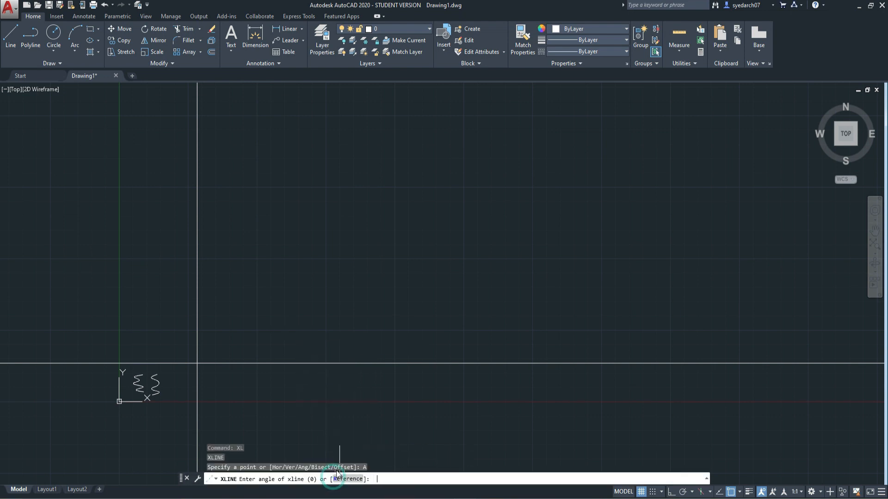
scroll(139, 395, up, 4)
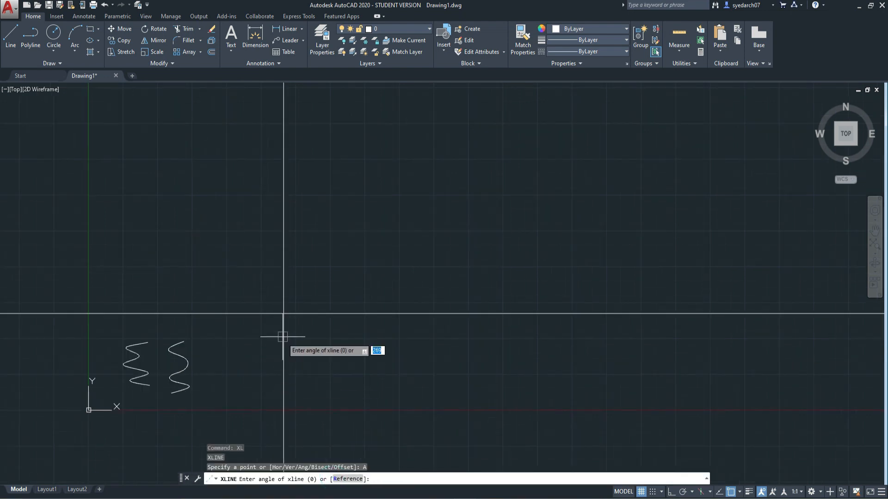
click(283, 313)
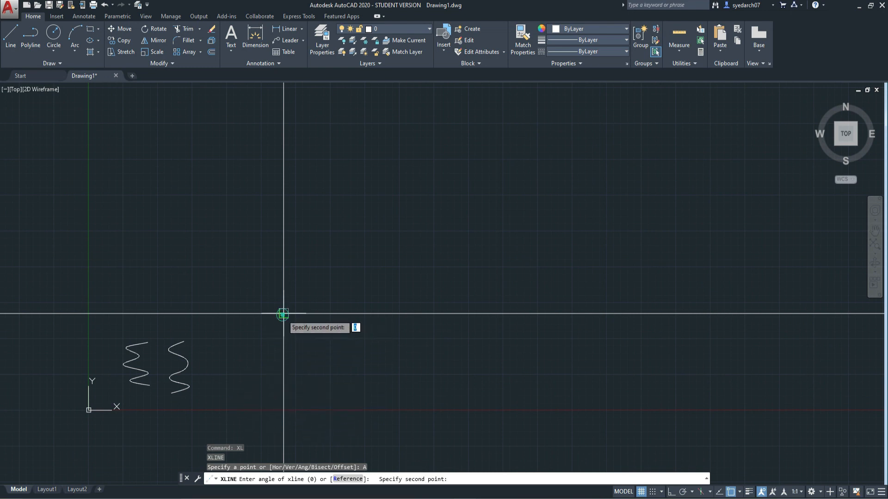
click(198, 412)
middle_drag(196, 256, 206, 237)
scroll(252, 238, down, 4)
middle_drag(305, 188, 245, 264)
middle_drag(195, 325, 256, 232)
click(259, 246)
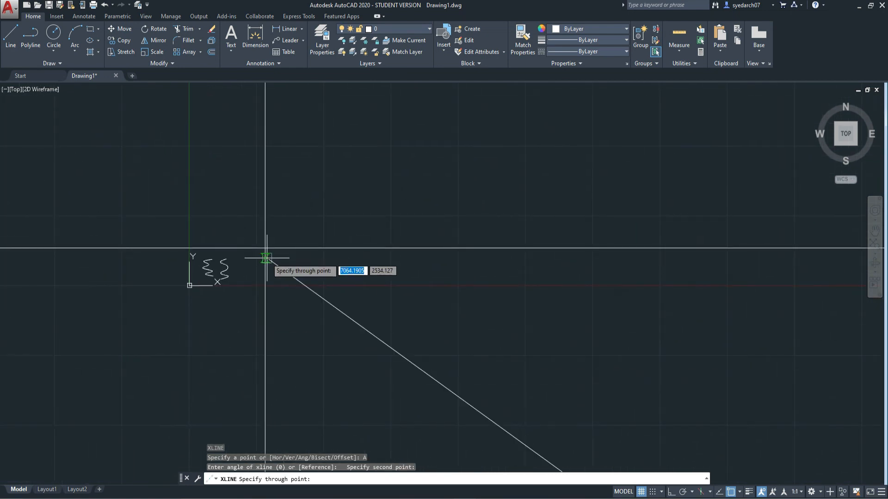
key(Escape)
scroll(184, 258, up, 4)
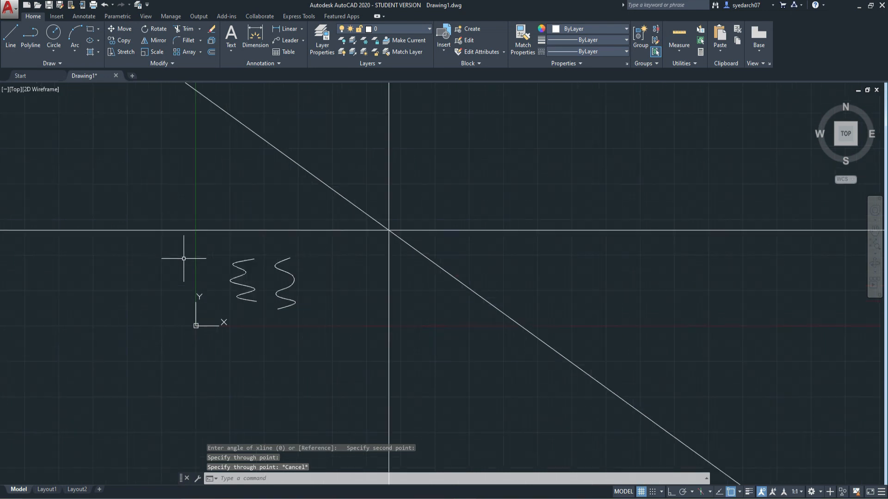
Draw a bisecting construction line rising to the right, with its angle vertex at the common intersection, using the XLINE Bisect option
middle_drag(491, 168, 441, 233)
text(xl)
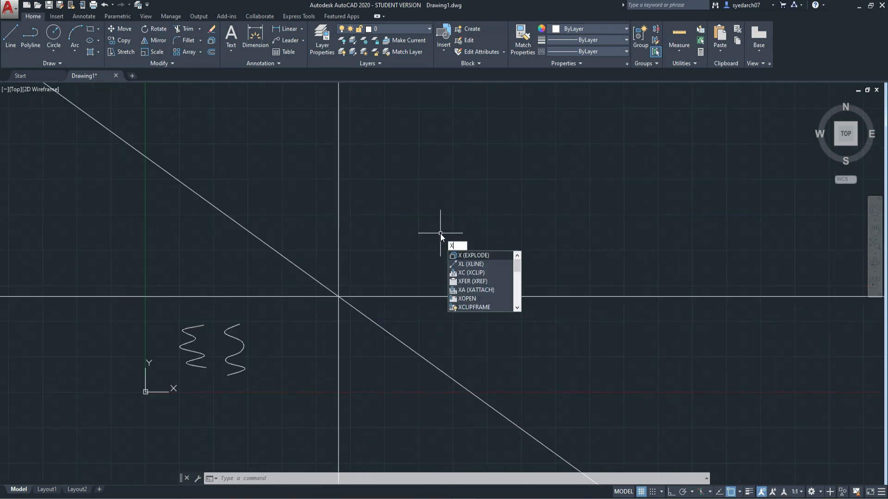
key(Return)
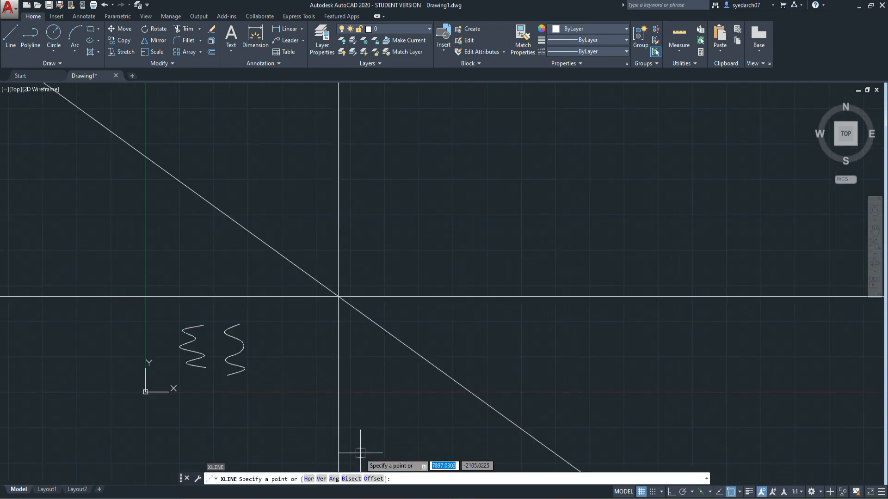
click(351, 479)
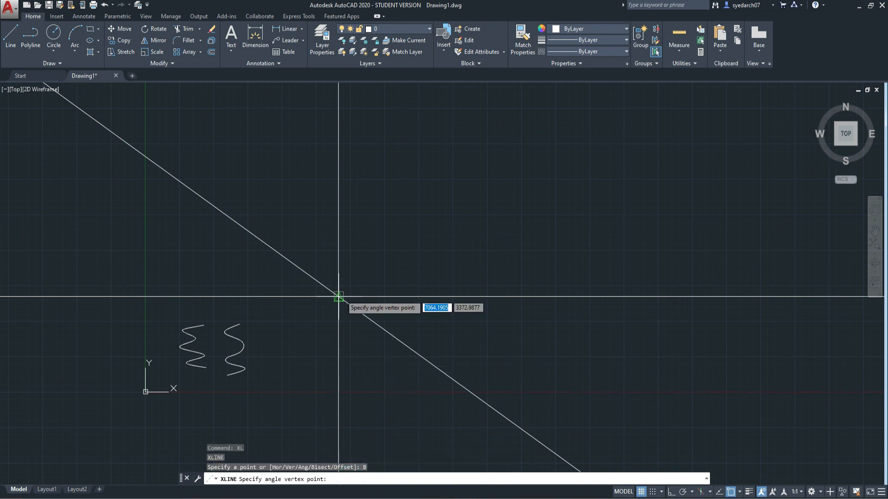
click(339, 296)
click(339, 296)
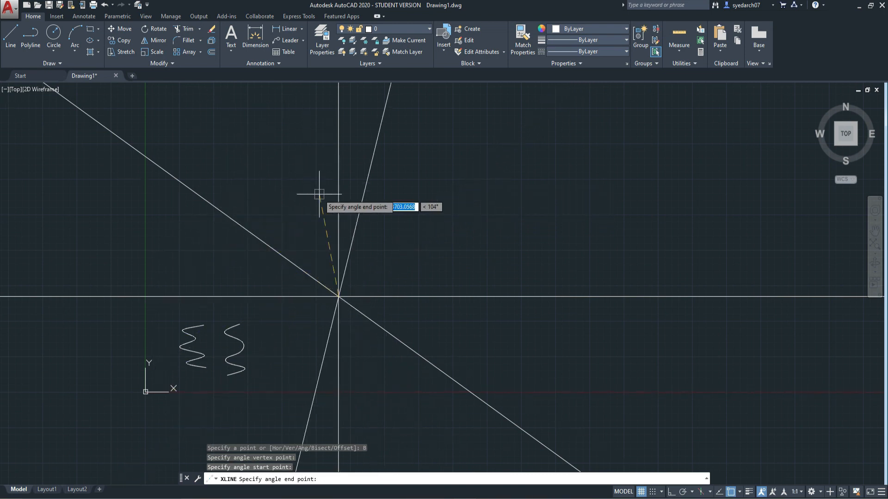
click(471, 255)
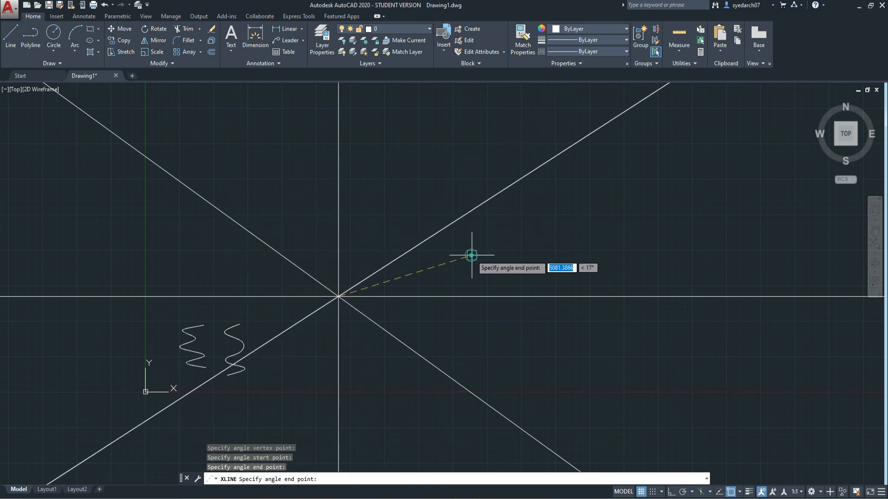
key(Escape)
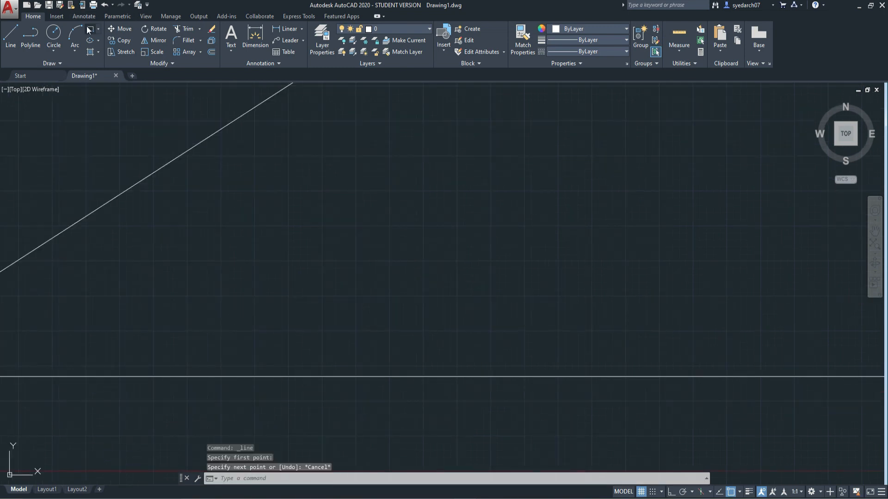
Draw a rectangle about 3,900 by 4,600 units between the rising bisector and the horizontal construction line
click(89, 31)
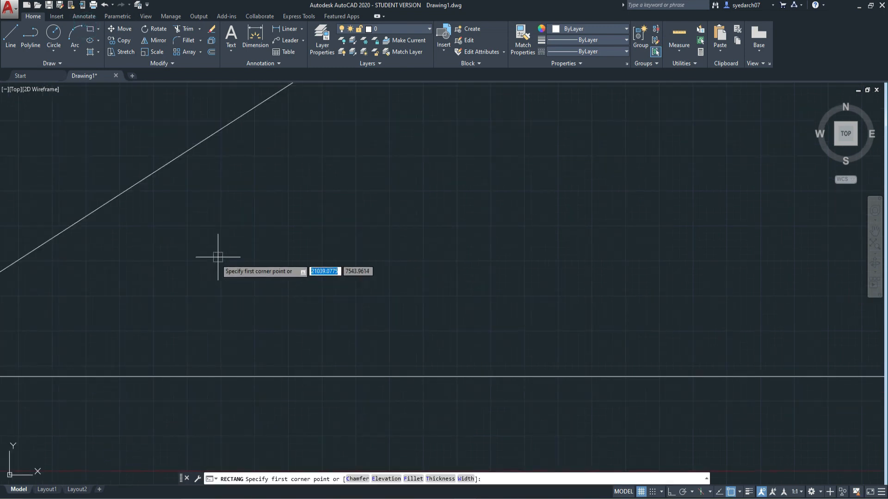
click(208, 205)
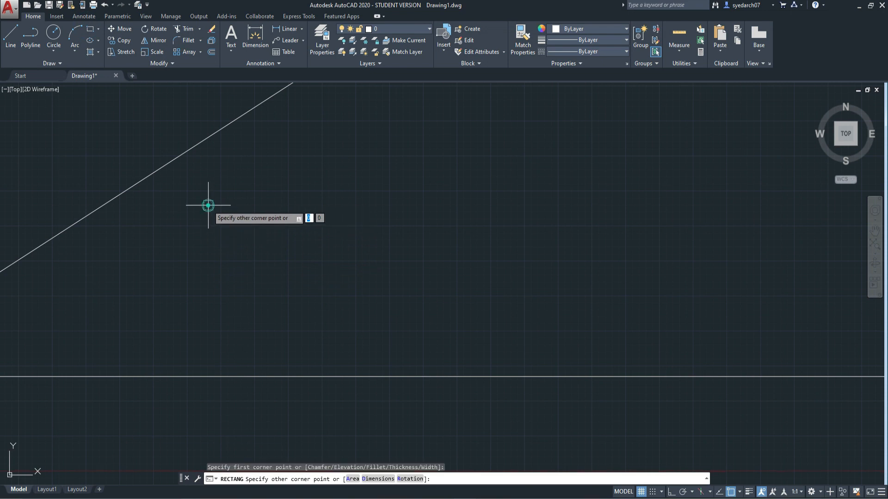
click(314, 335)
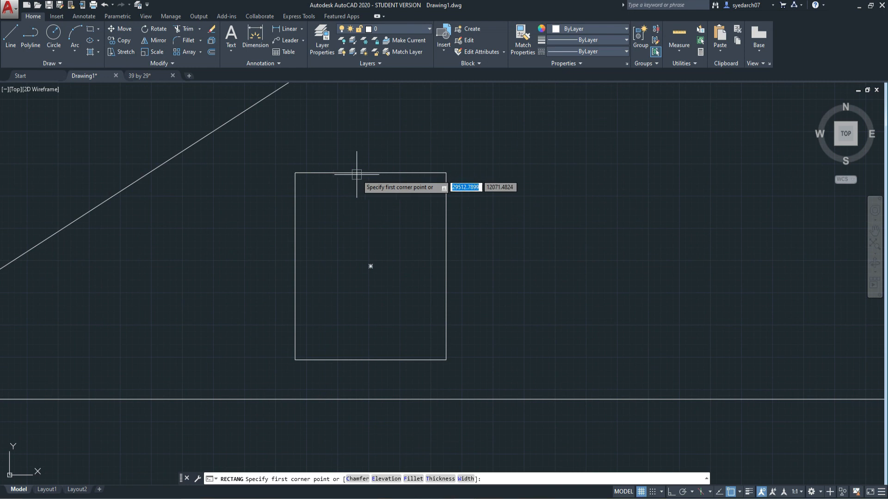
Draw a smaller rectangle hanging inside the large one from its top edge, and a narrow upright strip from its upper-left corner
click(331, 173)
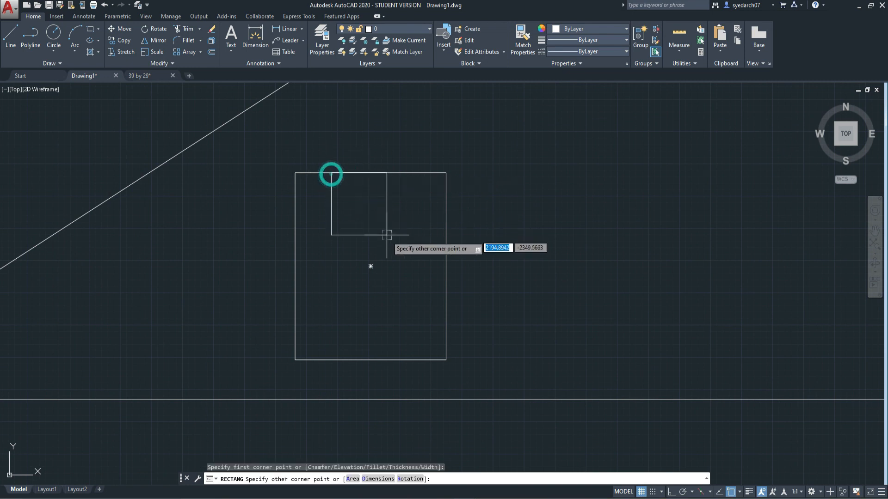
click(408, 280)
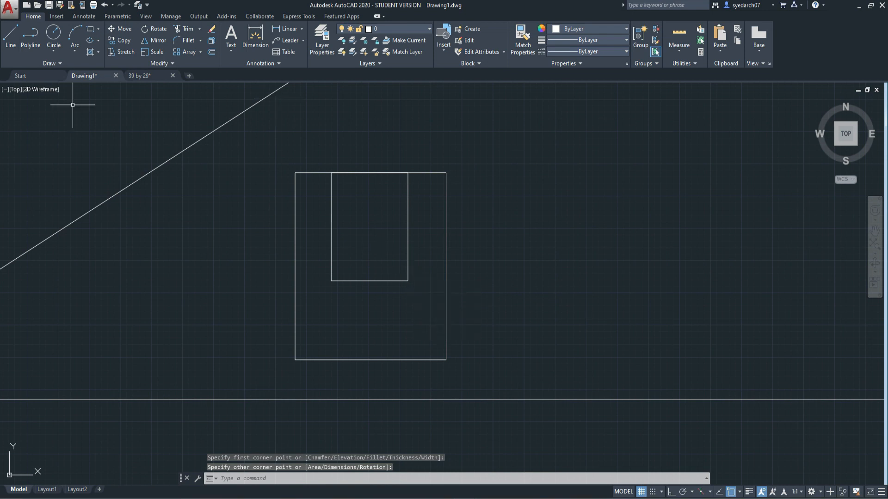
click(90, 30)
click(295, 173)
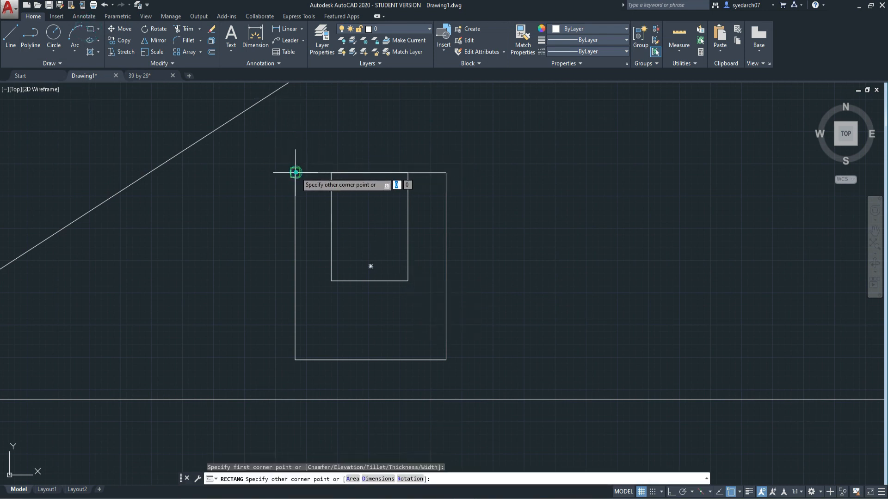
click(313, 314)
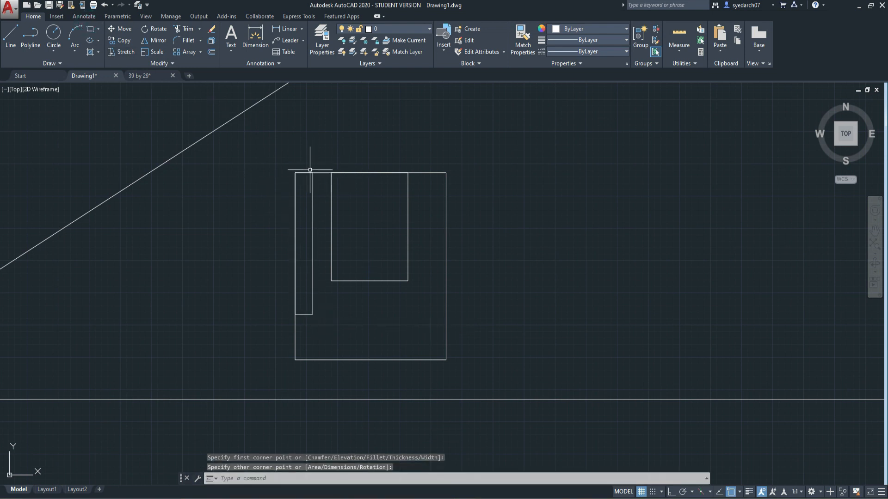
Draw a small rectangle about 744 by 732 units filling the top of the gap between the narrow strip and the inner rectangle
click(90, 29)
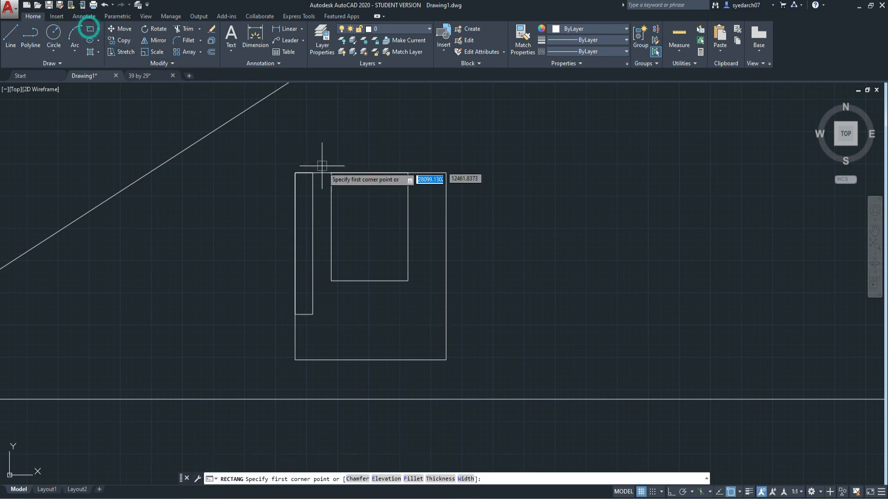
click(312, 173)
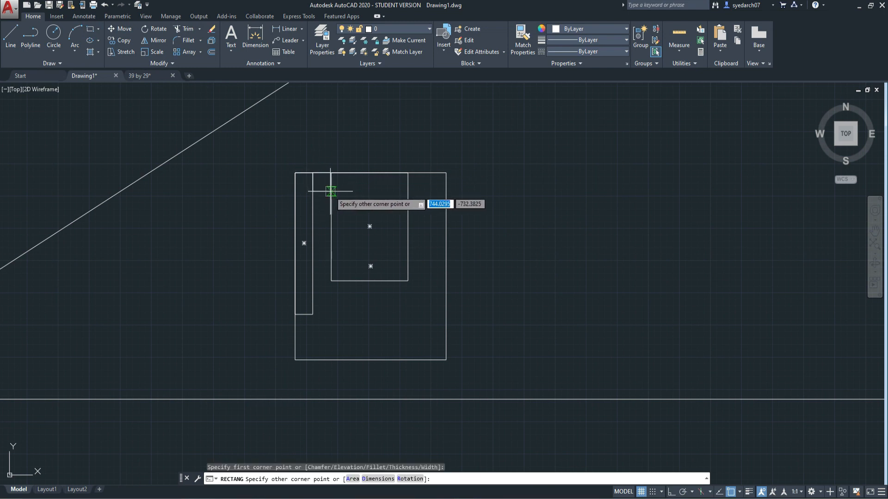
click(330, 191)
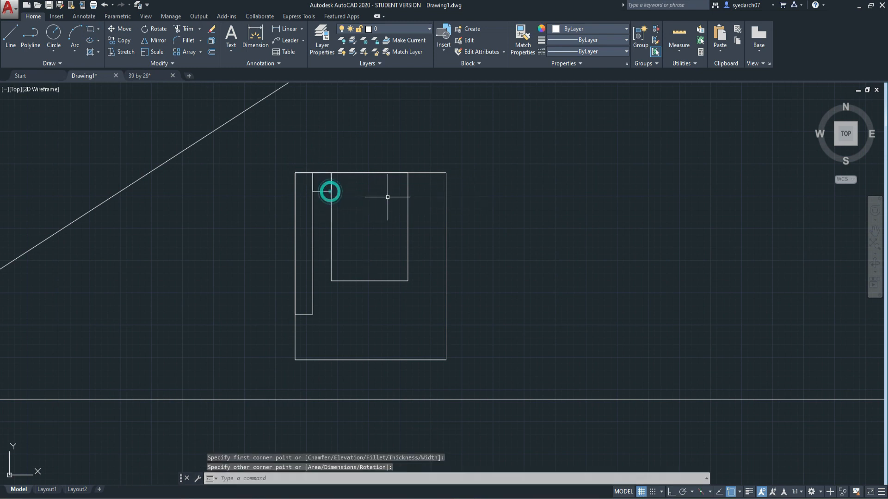
Draw a small rectangle about 750 units high against the inner rectangle's right side, starting from its upper-right corner
click(91, 31)
click(408, 173)
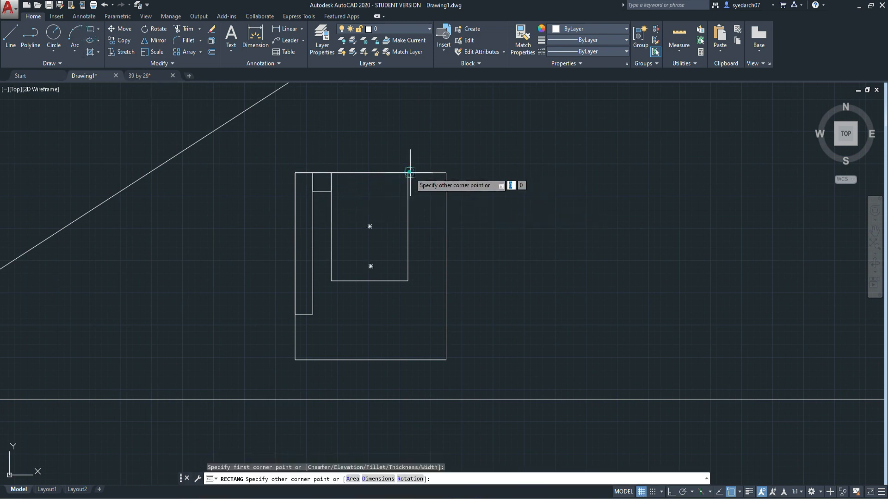
click(426, 192)
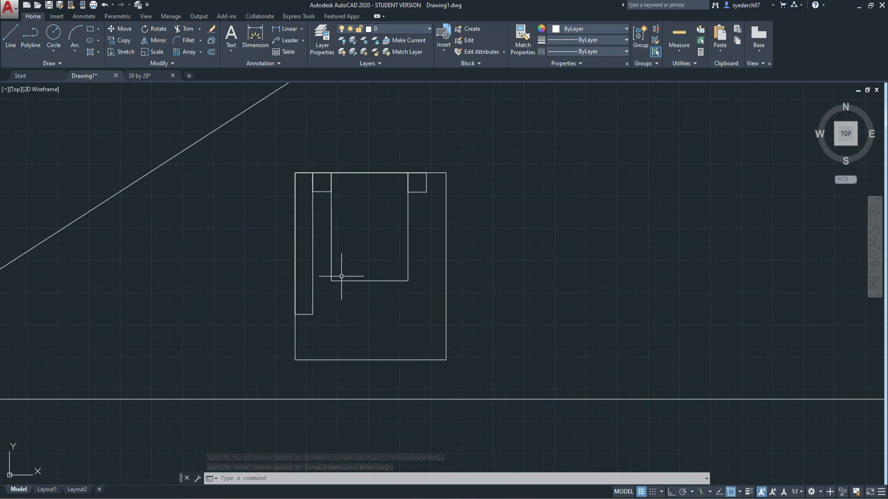
Draw a horizontal section line about 9,900 units long across the rectangles, ending in an upward tick of about 525 units with Ortho on
middle_drag(342, 277, 311, 351)
click(10, 37)
click(216, 330)
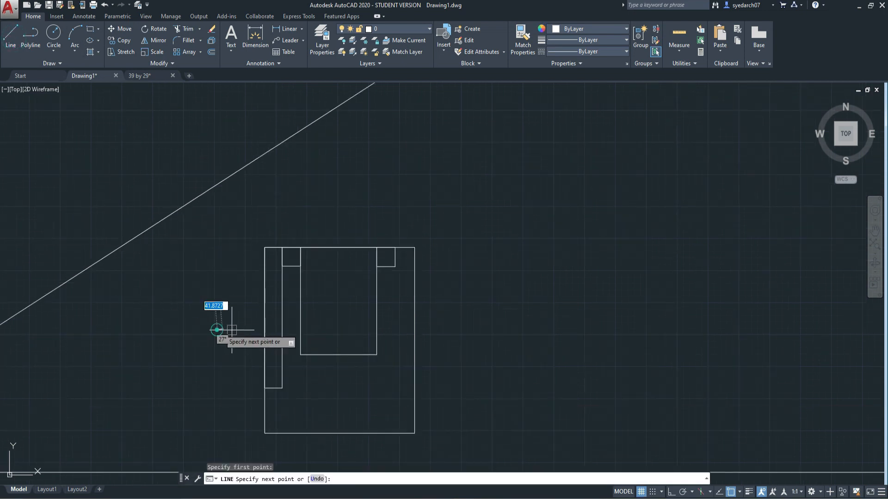
click(462, 330)
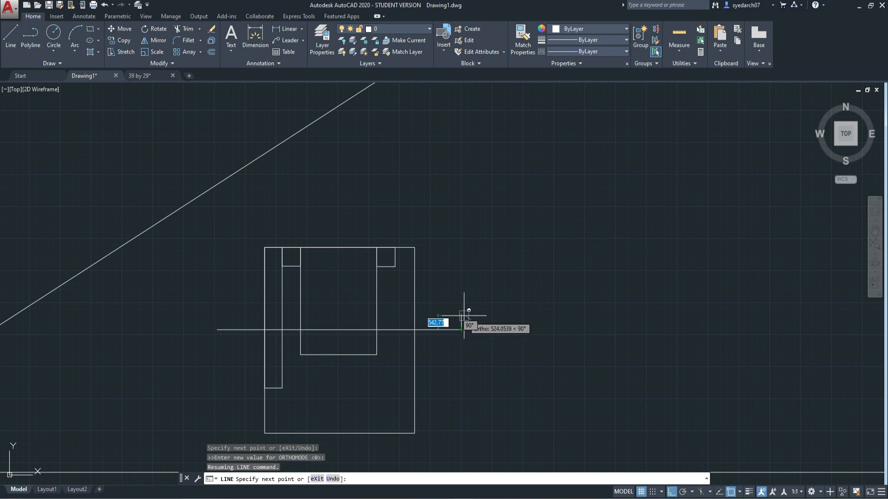
click(461, 317)
key(Escape)
Place six vertical construction lines through the corner points along the large rectangle's top edge, using the XLINE Ver option
middle_drag(488, 375, 603, 389)
click(57, 63)
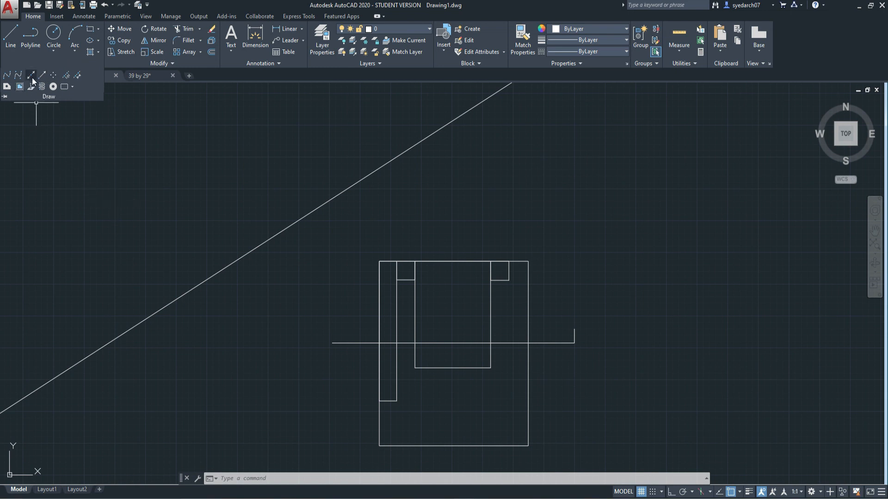
key(Escape)
text(XL)
key(Return)
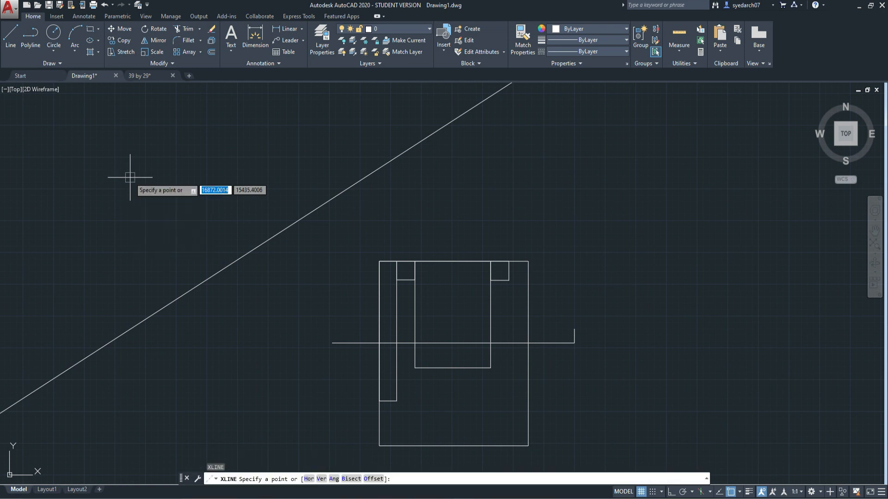
click(321, 478)
click(379, 261)
click(396, 261)
click(415, 261)
click(491, 261)
click(509, 261)
click(528, 261)
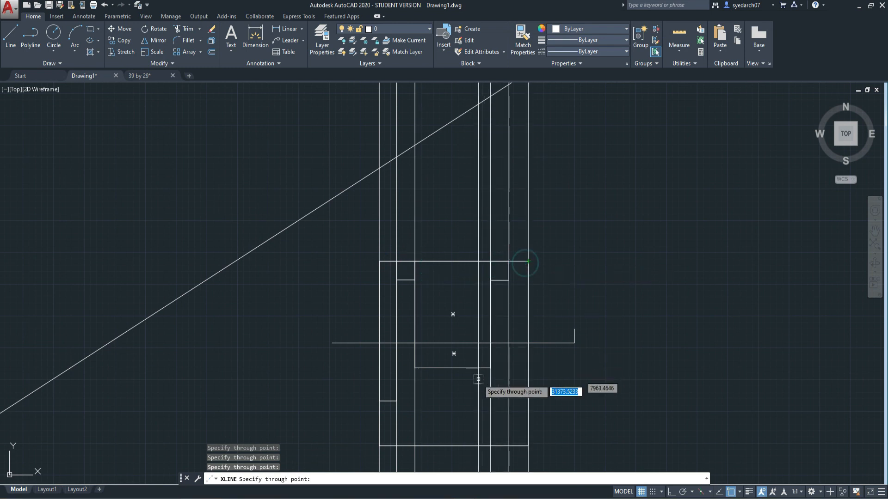
key(Escape)
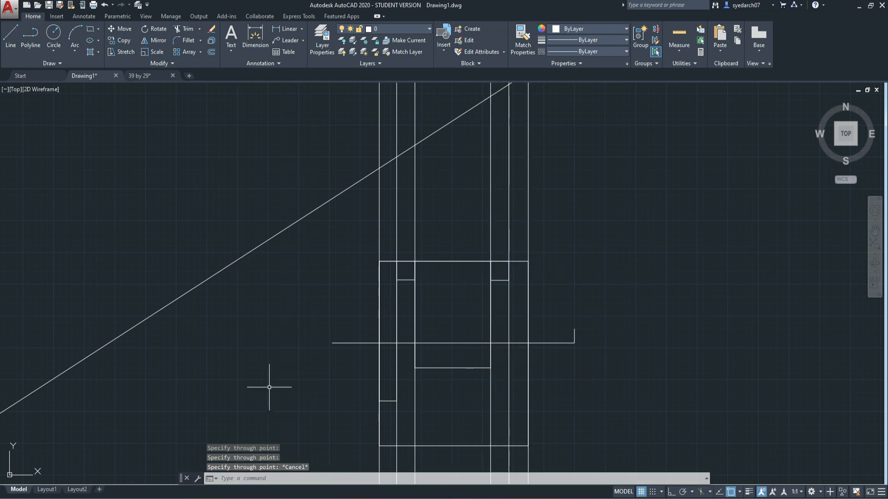
Draw a horizontal line just above the plan, spanning between the two outermost vertical construction lines
click(10, 33)
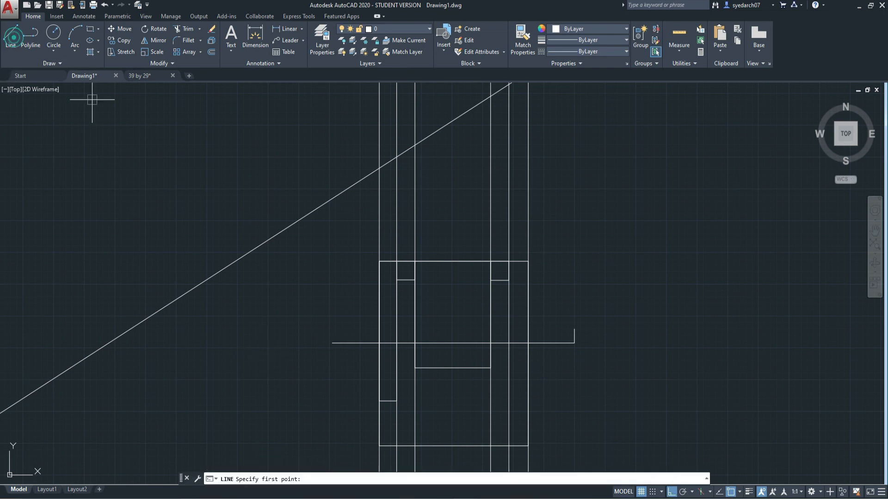
click(379, 202)
click(528, 202)
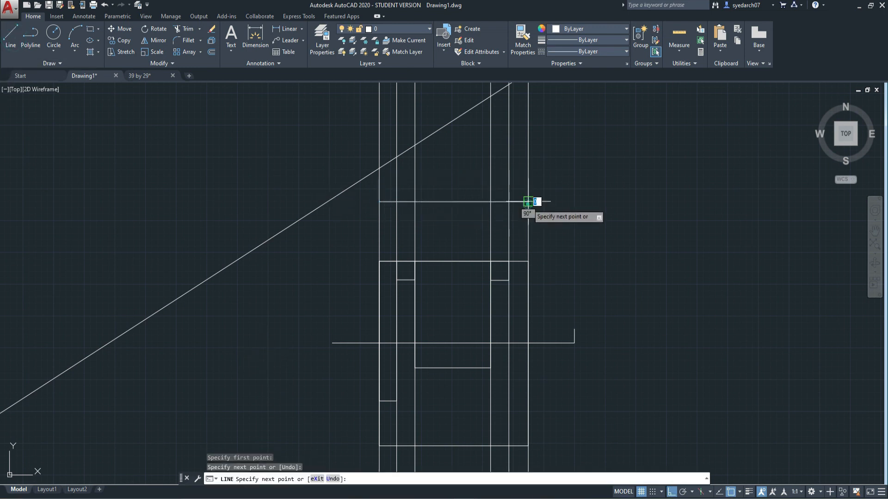
key(Escape)
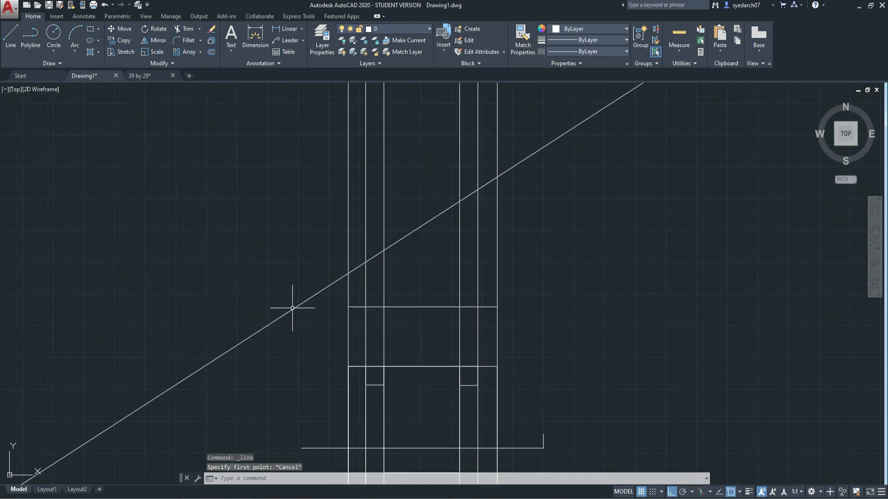
Delete the diagonal construction line and draw a second horizontal line above the first, between the outermost vertical construction lines
click(293, 309)
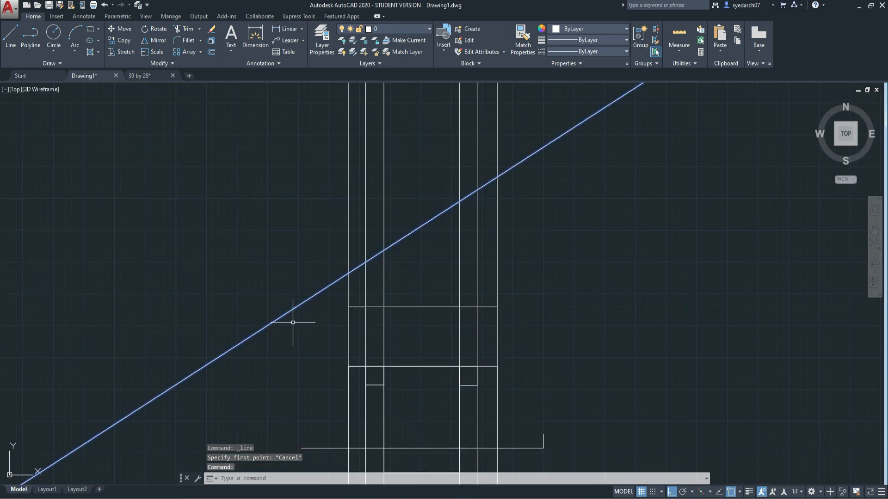
key(Delete)
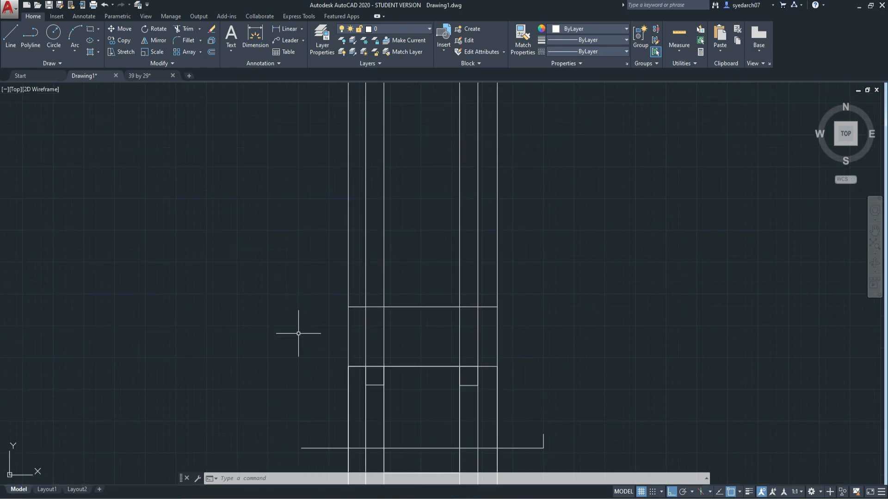
click(13, 43)
click(348, 227)
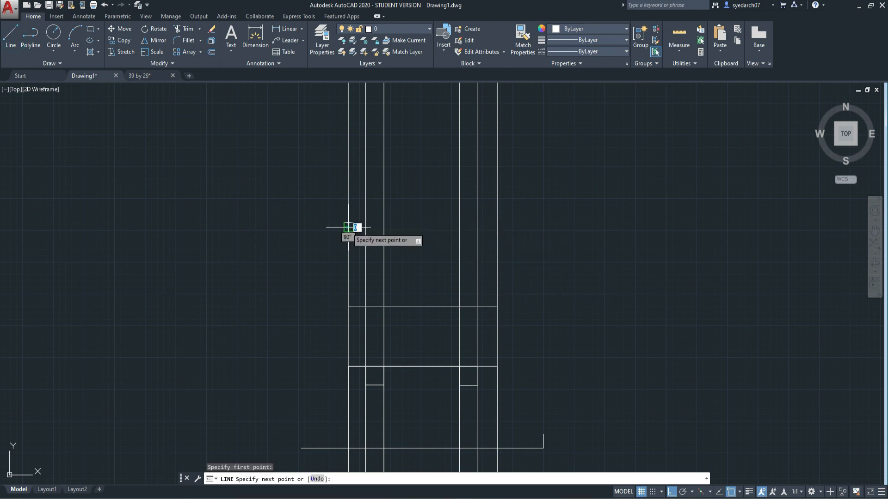
click(497, 227)
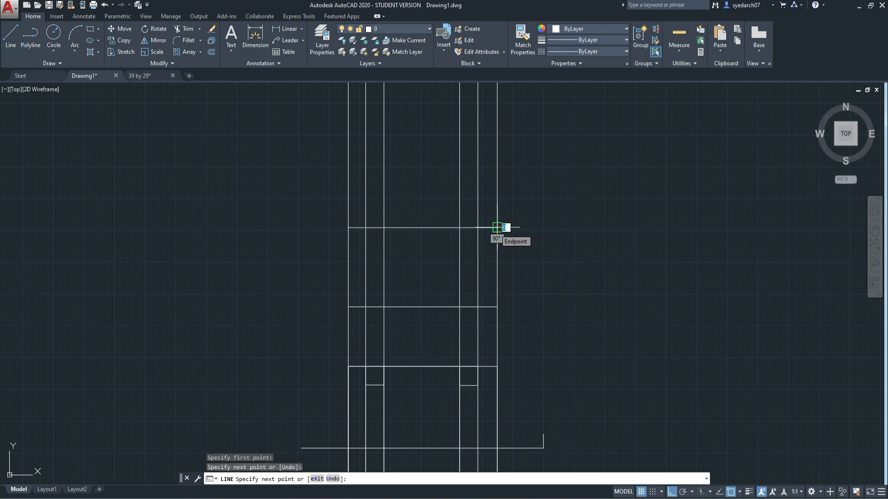
key(Escape)
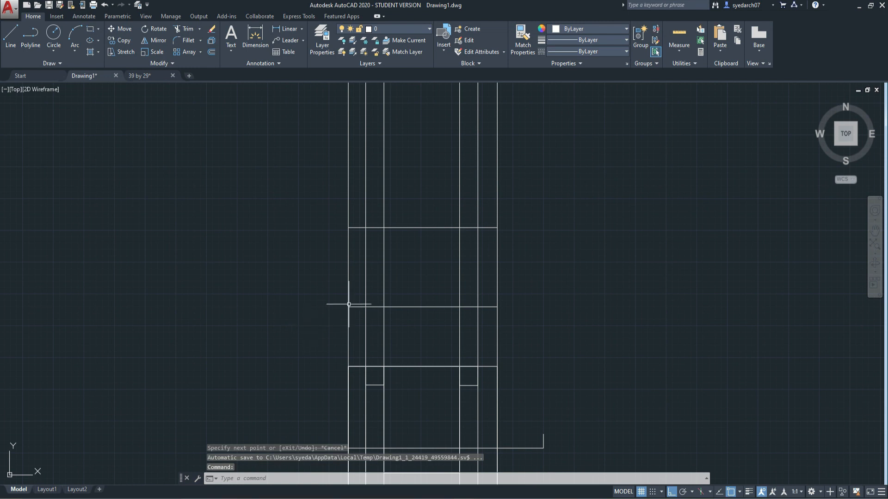
Draw a line between the two innermost vertical construction lines, slightly above the lower of the two horizontal lines
middle_drag(372, 284, 355, 212)
mouse_move(388, 334)
middle_down()
mouse_move(378, 280)
mouse_move(402, 274)
middle_up()
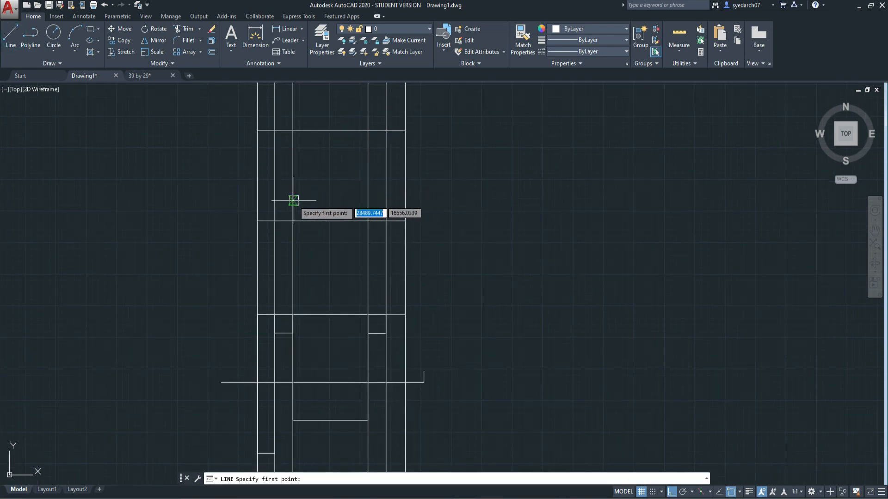
click(292, 201)
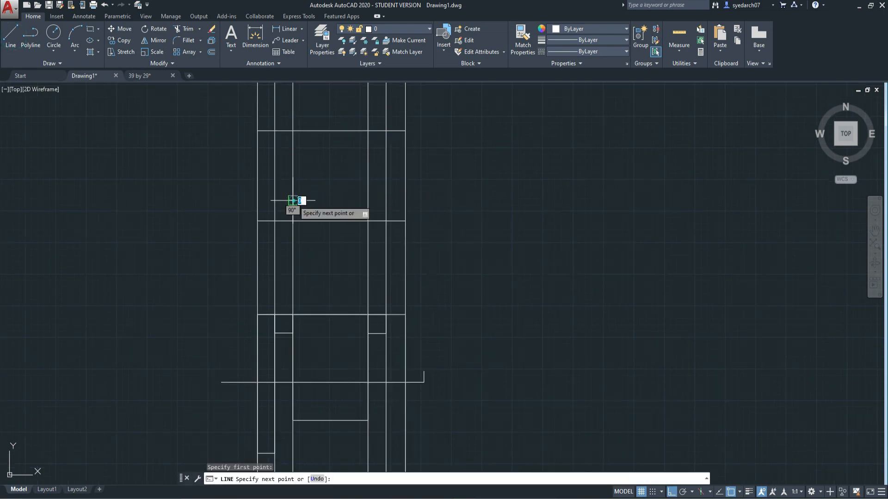
click(368, 201)
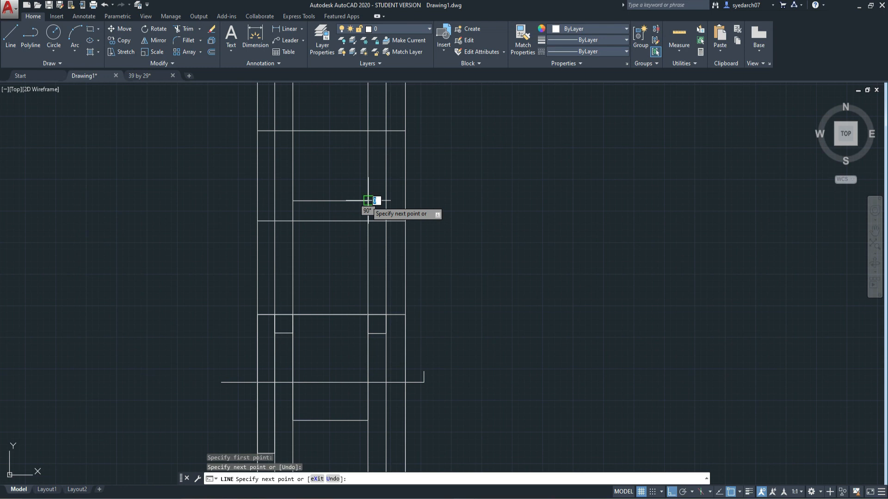
key(Escape)
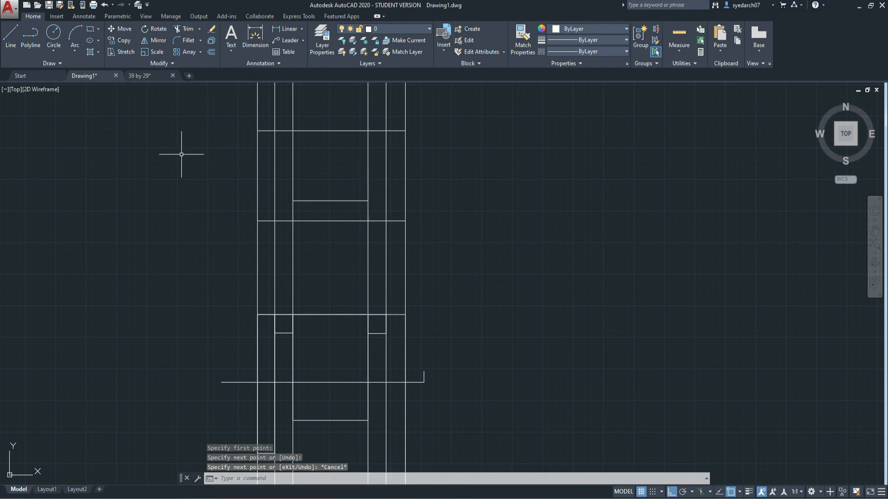
Draw two short horizontal lines at equal height, slightly below the middle line, in the narrow bays on either side of it
click(17, 45)
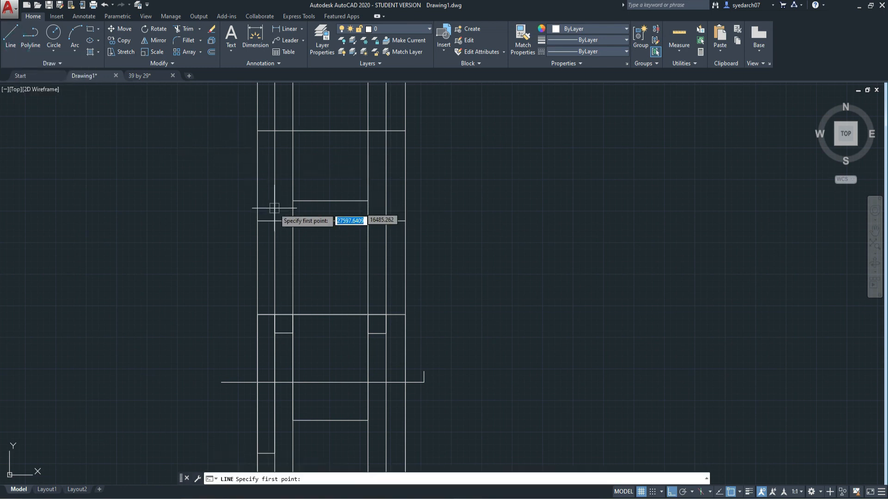
click(293, 206)
click(275, 206)
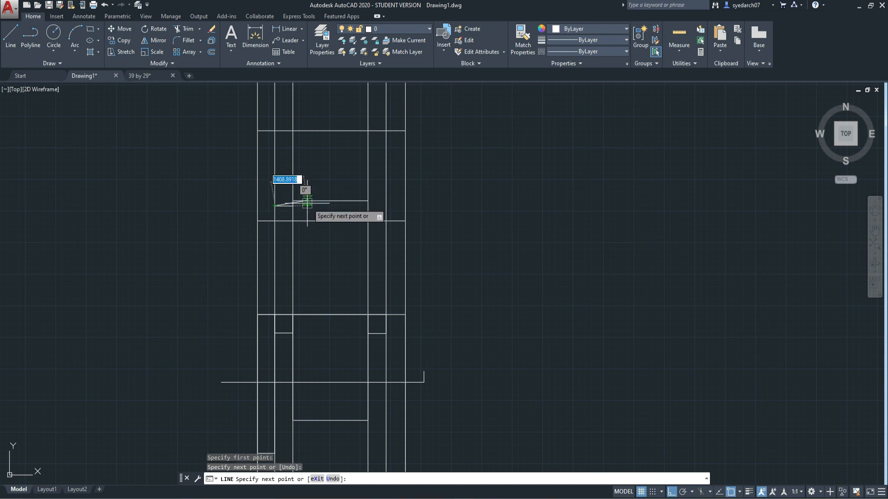
key(Return)
key(Return)
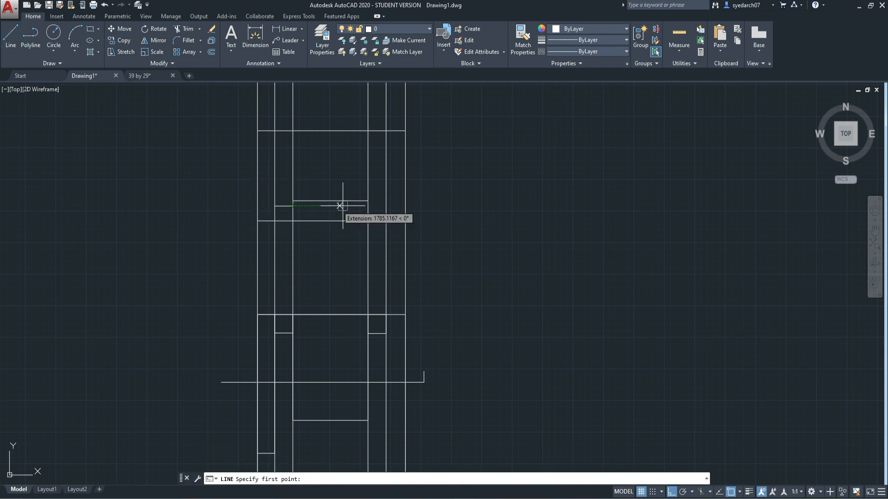
click(368, 206)
click(385, 206)
key(Escape)
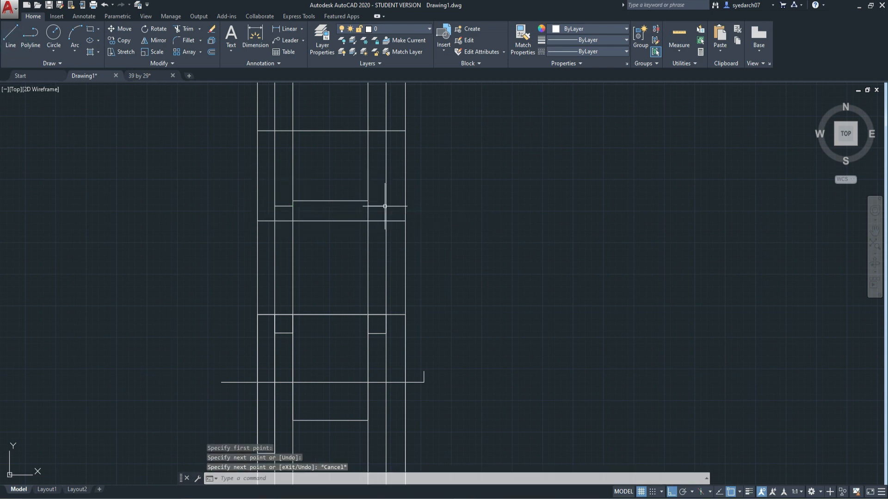
Draw a short horizontal line across the leftmost bay, a little below the upper horizontal line
click(2, 44)
click(274, 153)
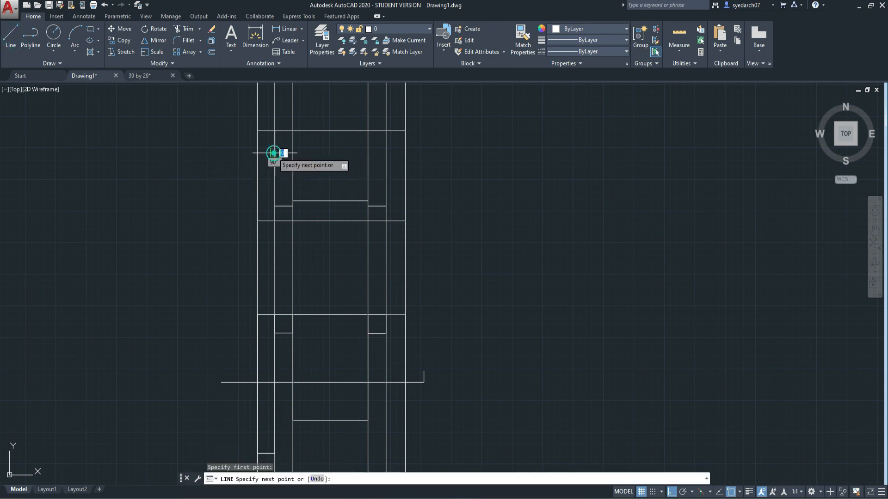
click(257, 153)
key(Escape)
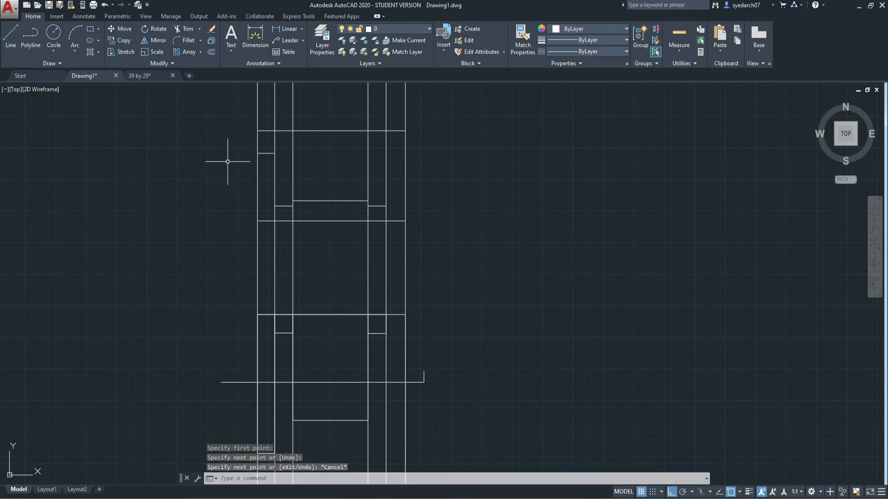
Trim the vertical construction lines above the elevation box and between the box and the plan, using all objects as cutting edges
scroll(242, 245, down, 2)
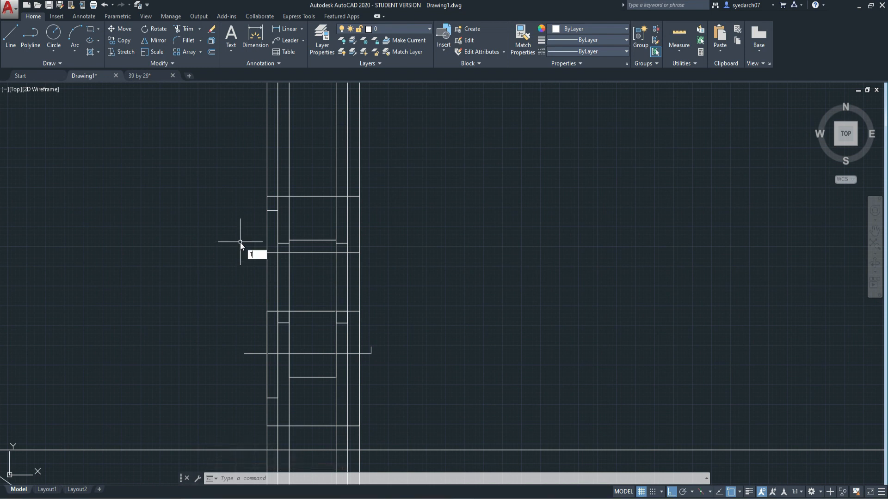
key(Return)
key(Return)
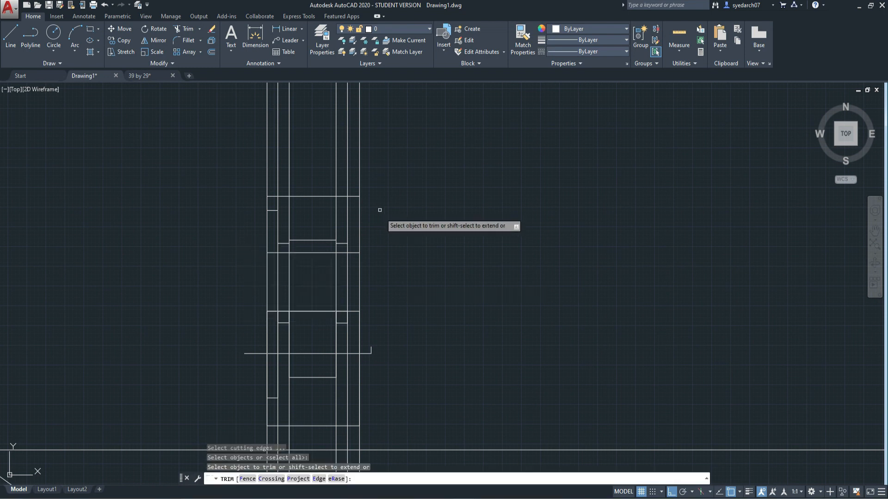
click(245, 128)
click(392, 174)
click(390, 282)
click(239, 278)
middle_drag(363, 356, 342, 270)
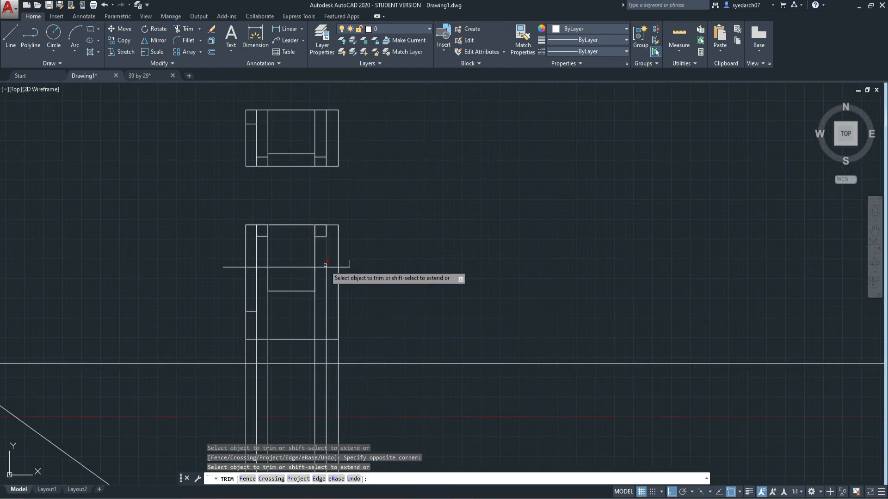
key(Escape)
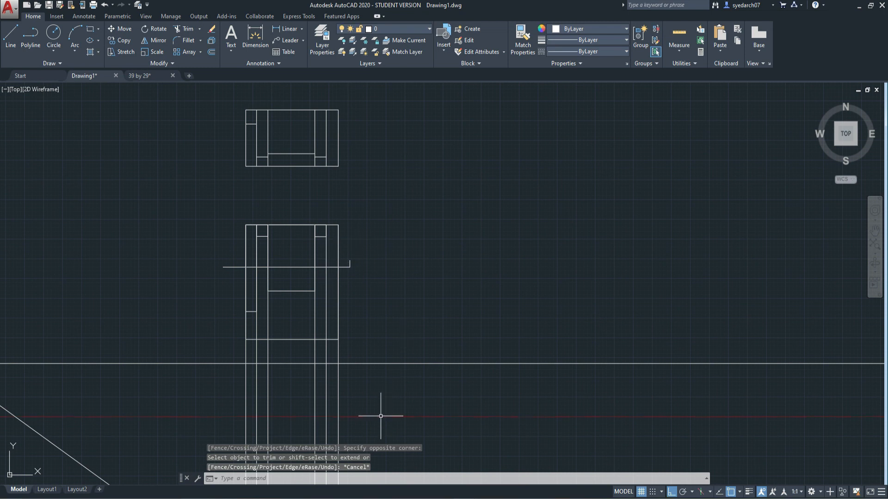
Delete the six leftover vertical construction lines running down through the plan
click(386, 432)
click(152, 379)
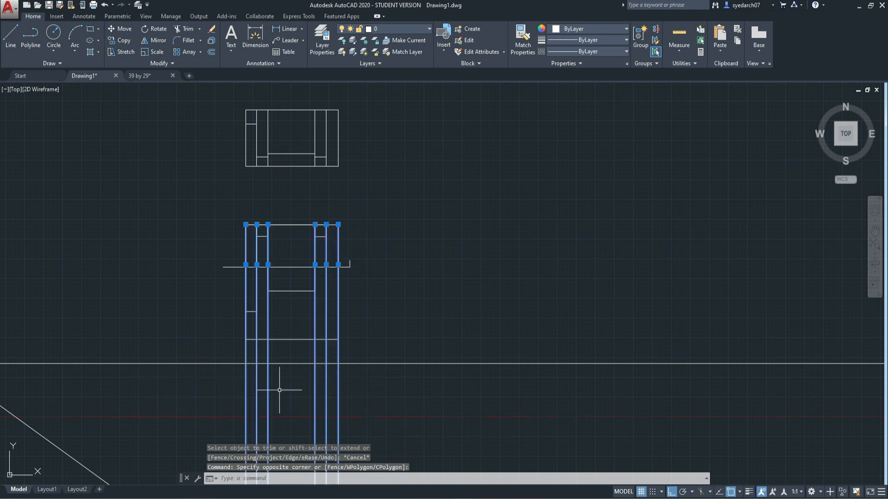
key(Delete)
Trim the two inner verticals in the elevation above the right-hand low box and above the tall left-hand block
scroll(280, 390, down, 2)
scroll(280, 390, up, 4)
scroll(280, 390, down, 4)
scroll(280, 389, up, 2)
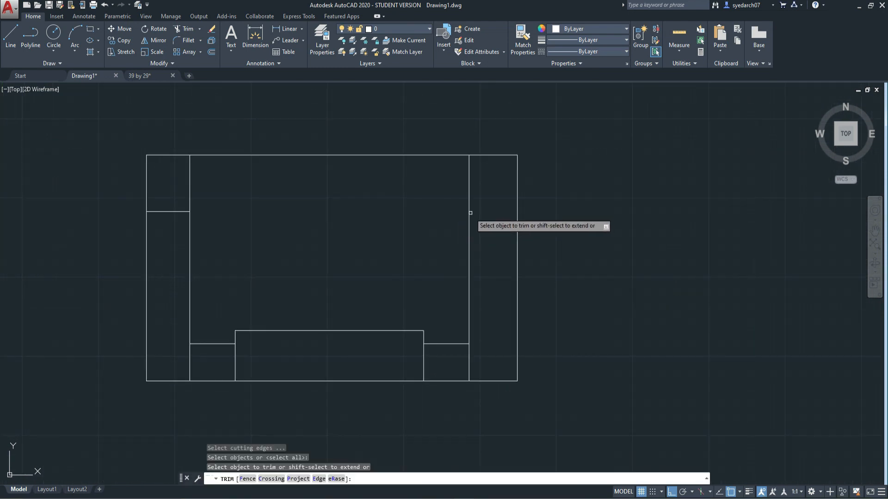
click(470, 213)
click(190, 195)
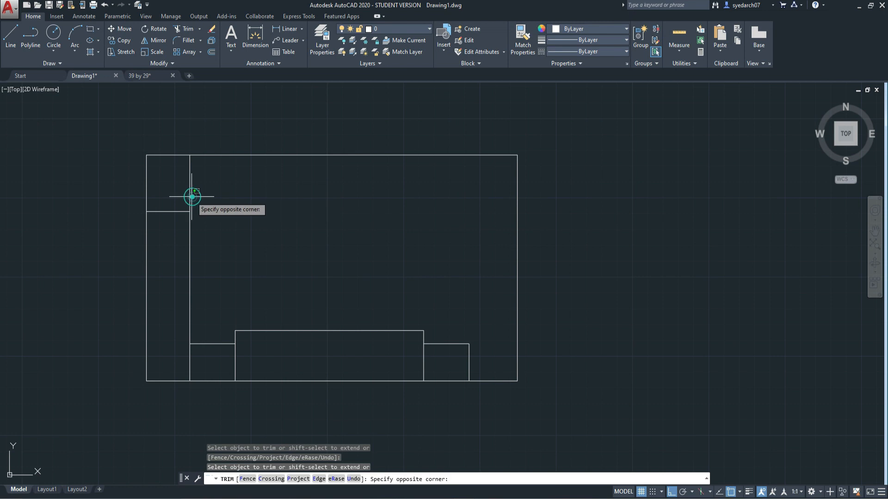
click(187, 193)
key(Escape)
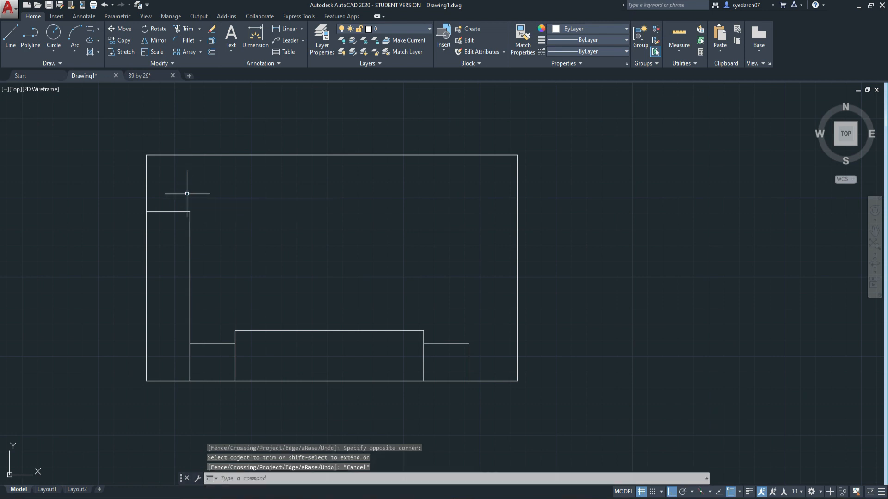
scroll(177, 179, down, 6)
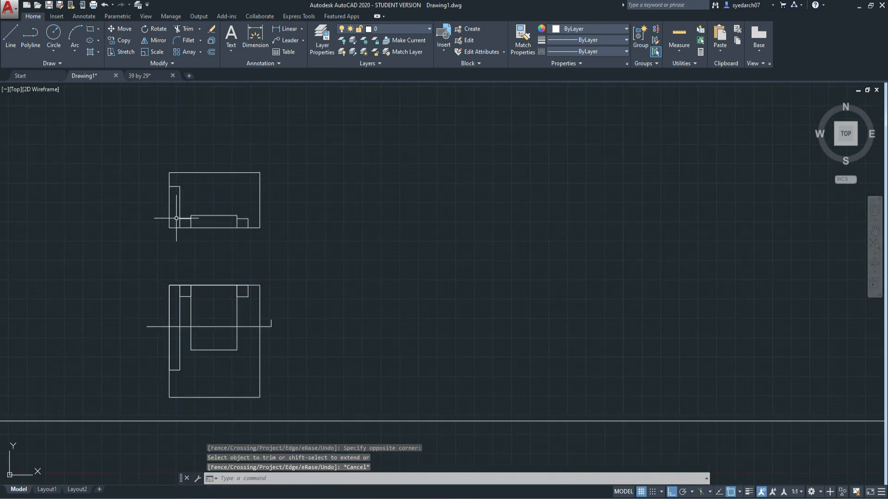
Draw a ray from the lower-right corner of the room plan straight up through the elevation's upper-right corner, with Ortho off
scroll(172, 300, up, 2)
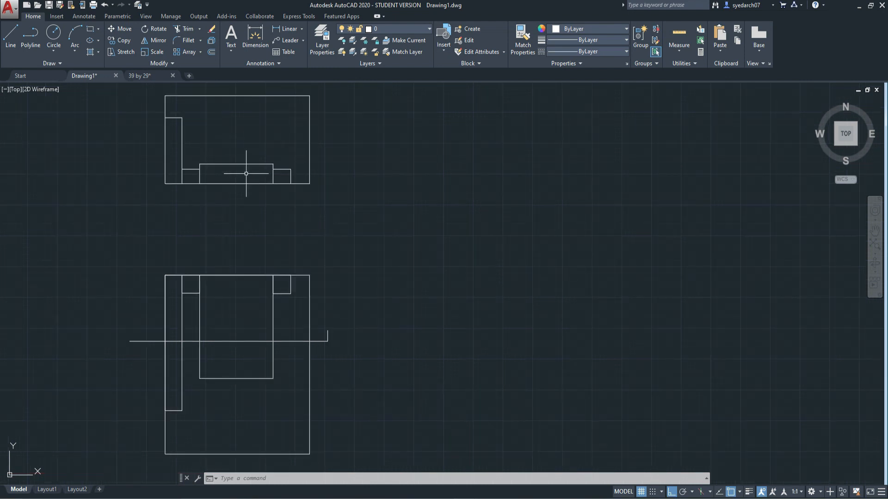
scroll(263, 207, down, 4)
middle_drag(183, 192, 406, 211)
scroll(385, 288, up, 2)
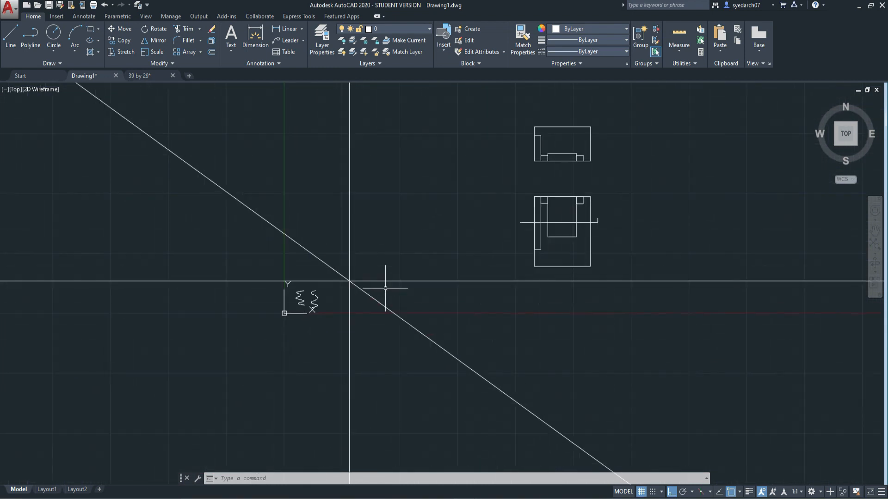
click(52, 63)
text(RA)
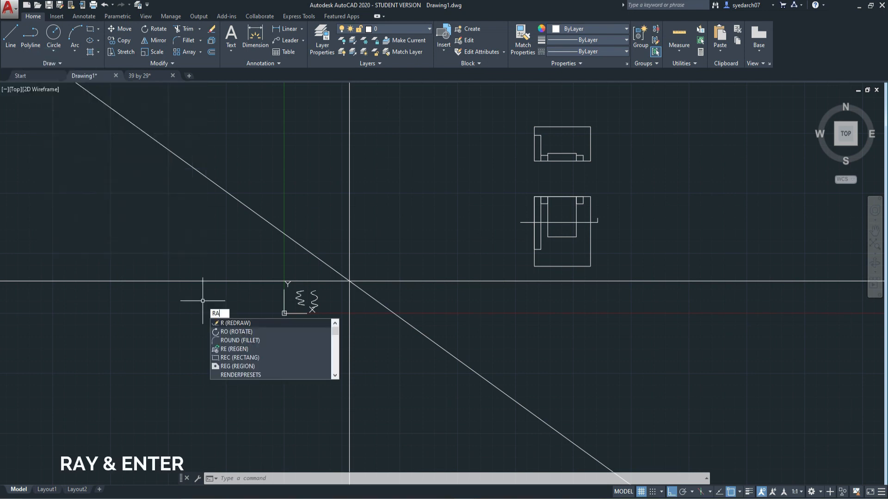
text(Y)
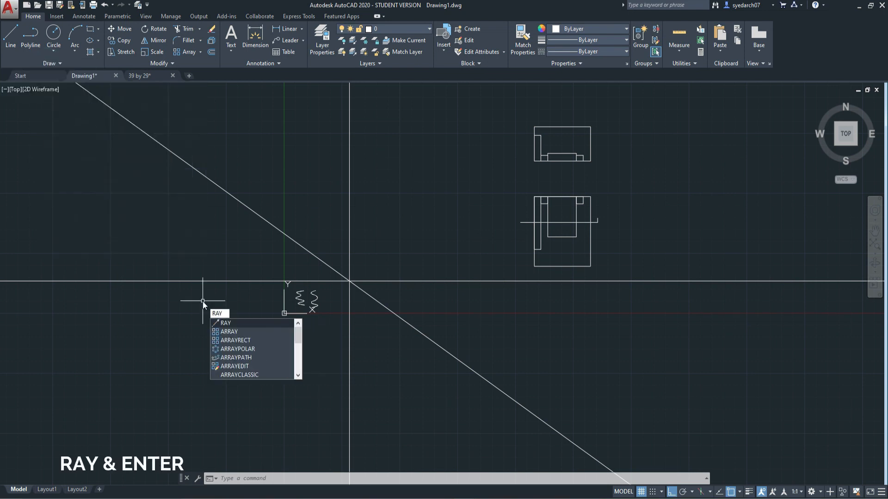
key(Return)
middle_drag(418, 258, 323, 298)
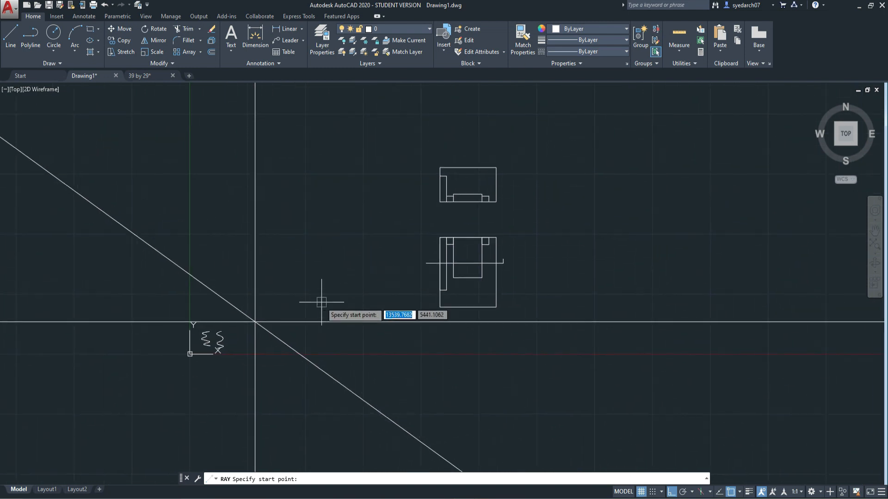
scroll(507, 305, up, 2)
middle_drag(511, 327, 357, 349)
click(346, 350)
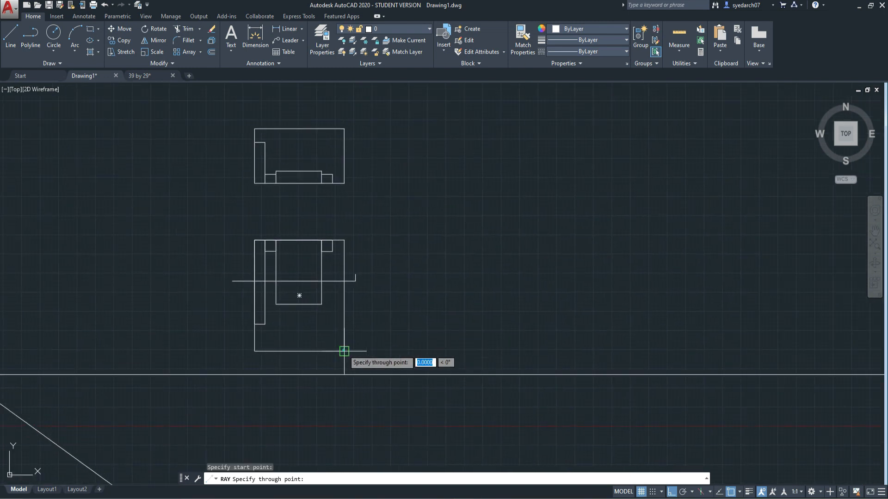
scroll(351, 273, down, 4)
key(F8)
scroll(387, 286, up, 3)
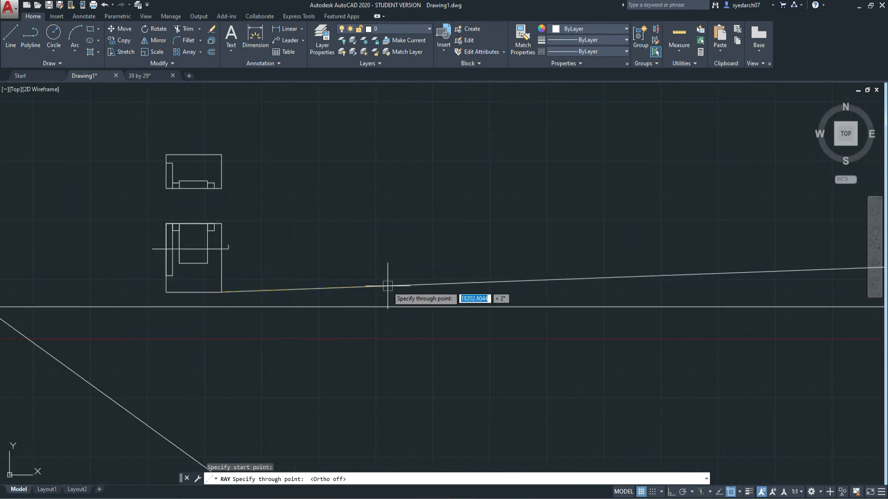
scroll(378, 263, down, 1)
click(280, 188)
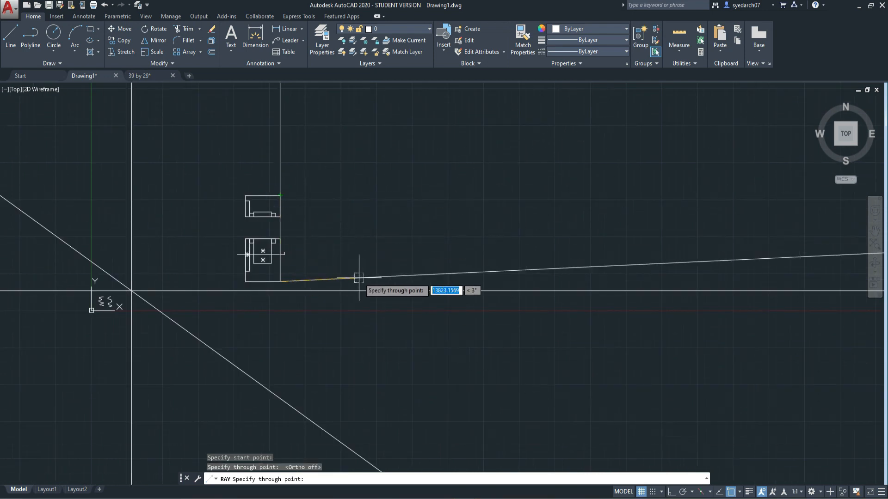
Add four more rays from the same plan corner, fanning out from just below horizontal to steeply upward on the right
scroll(339, 281, up, 2)
click(319, 283)
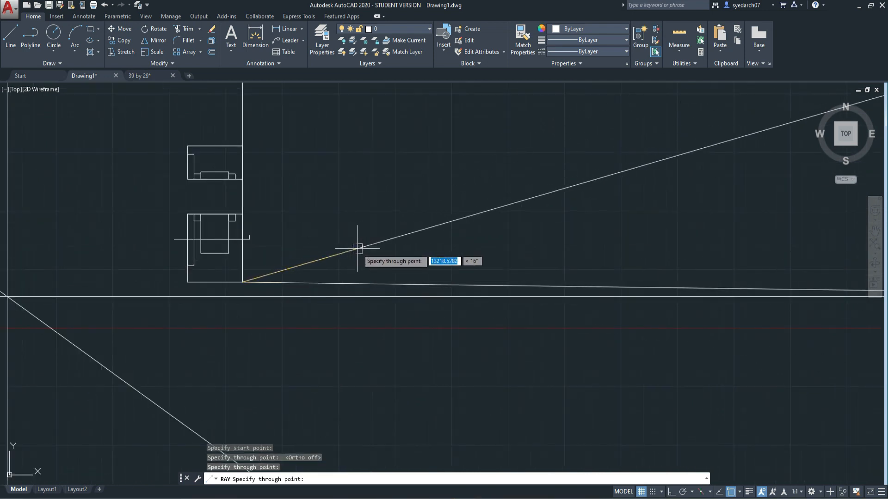
click(356, 248)
click(349, 200)
key(Escape)
Place nine scattered points in the upper part of the plan's central rectangle
scroll(317, 307, down, 5)
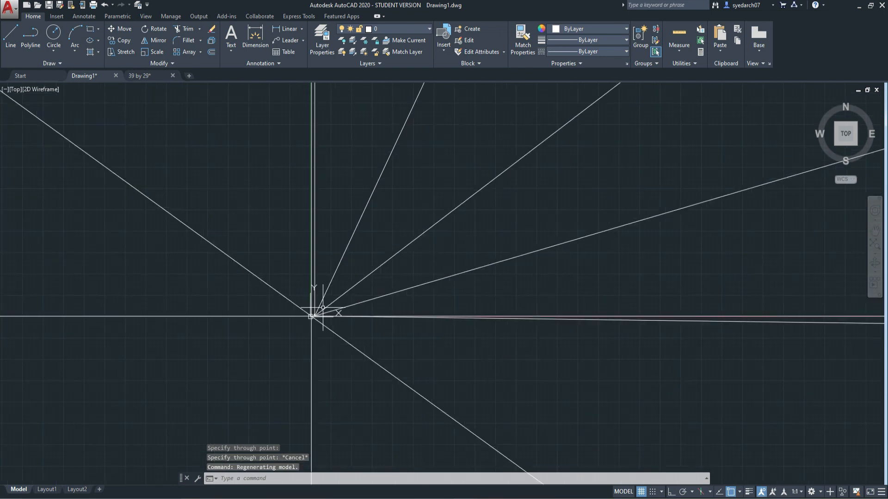
scroll(104, 304, up, 4)
scroll(497, 345, up, 2)
middle_drag(472, 327, 372, 246)
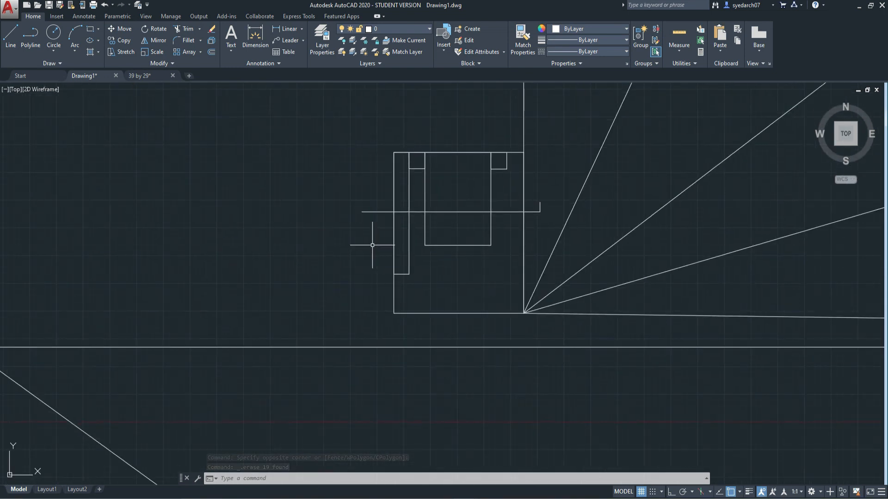
click(60, 63)
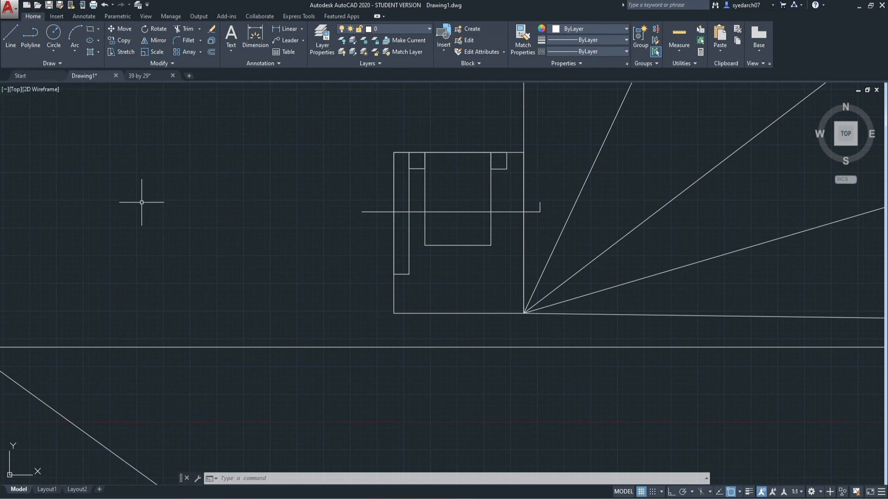
text(PO)
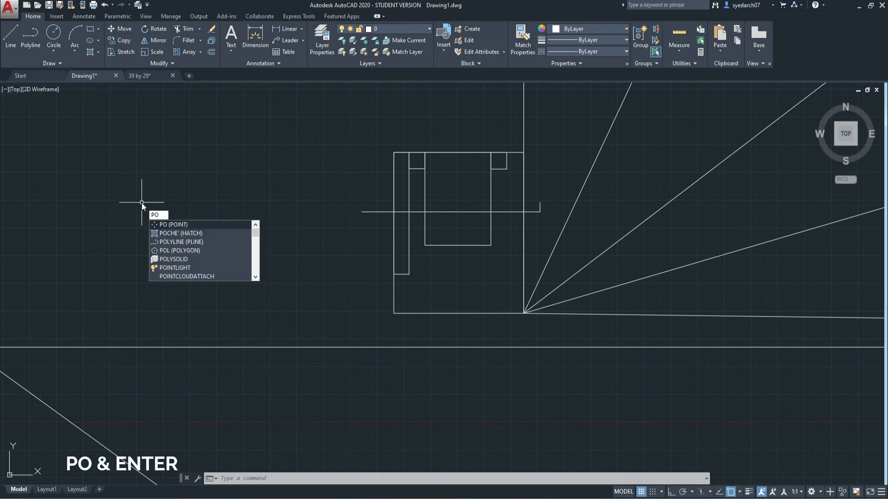
key(Return)
scroll(463, 198, up, 6)
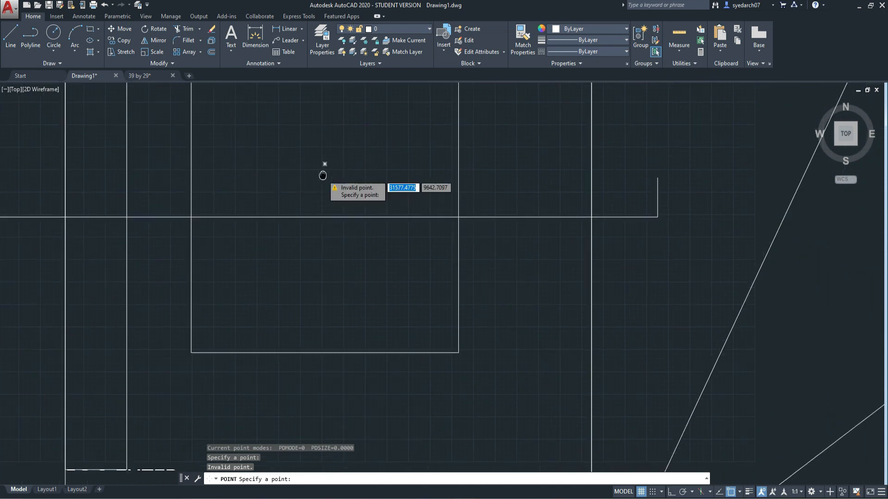
click(258, 180)
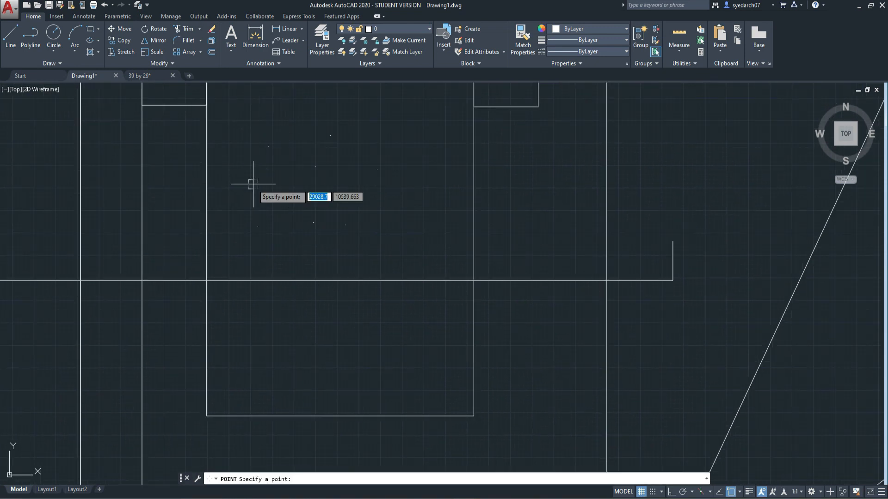
key(Escape)
key(Escape)
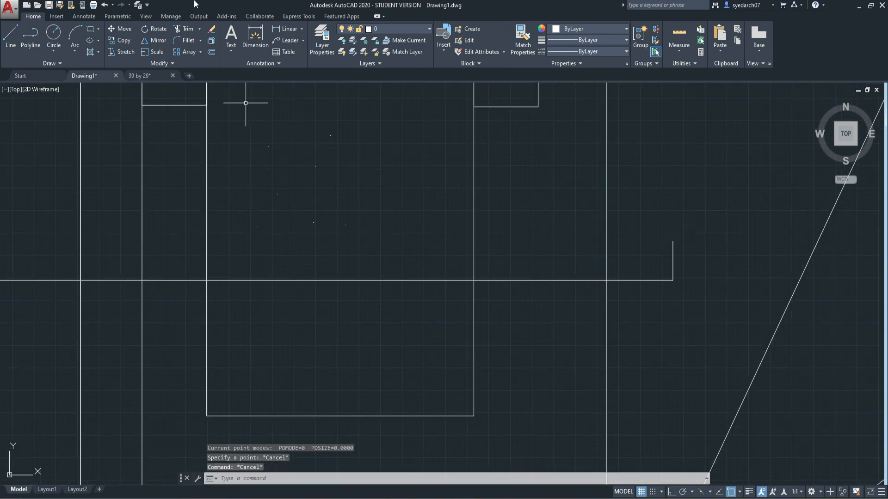
Join the nine points with connected lines into a closed irregular outline
click(11, 36)
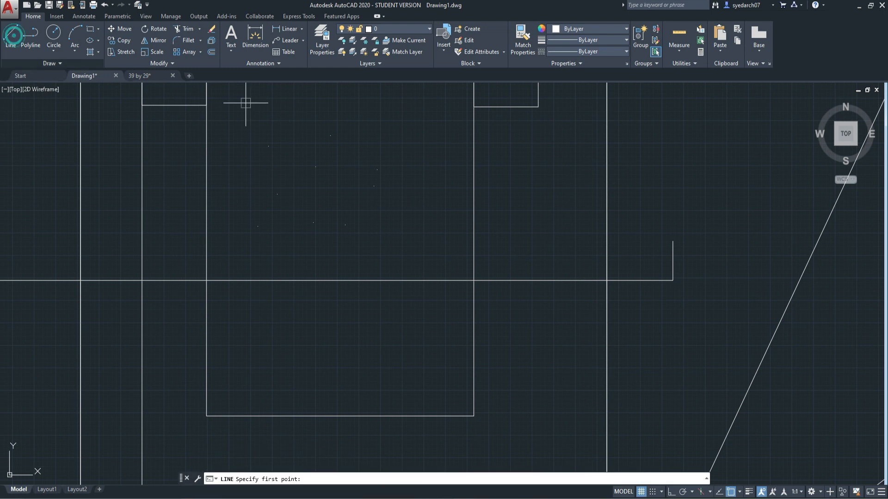
click(268, 146)
click(330, 135)
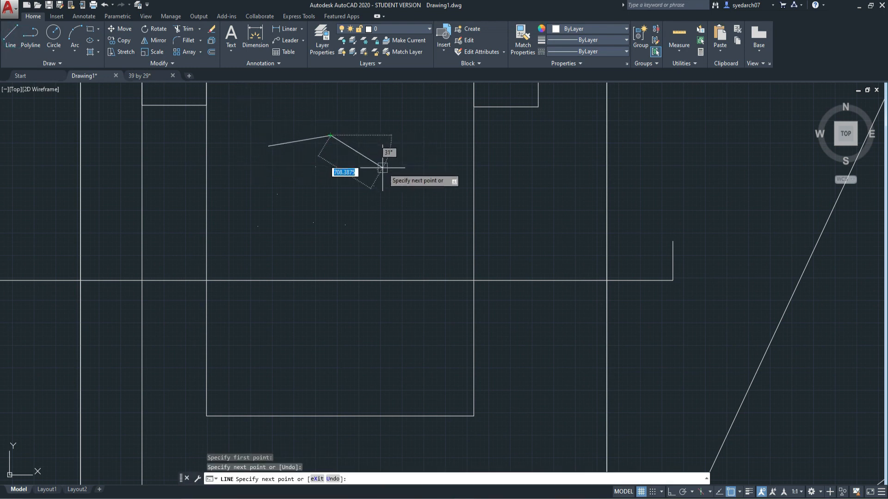
click(377, 170)
click(374, 186)
click(345, 225)
click(313, 223)
click(258, 226)
click(280, 193)
click(316, 167)
click(268, 146)
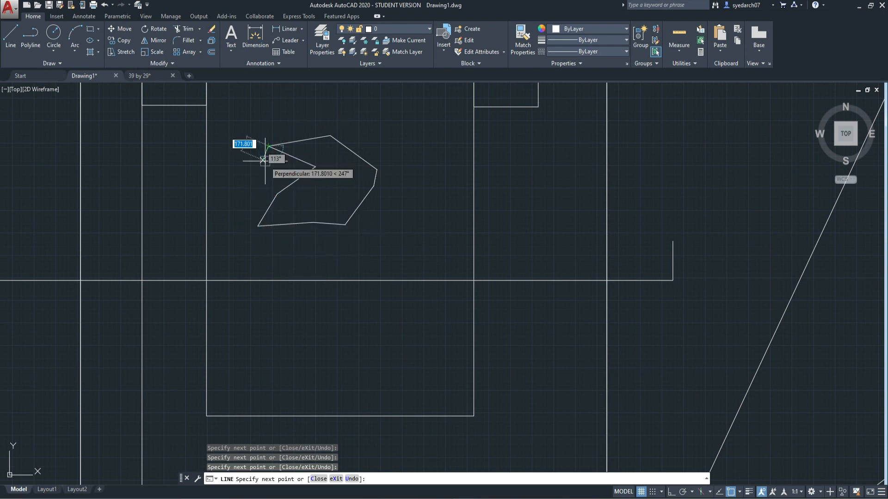
key(Escape)
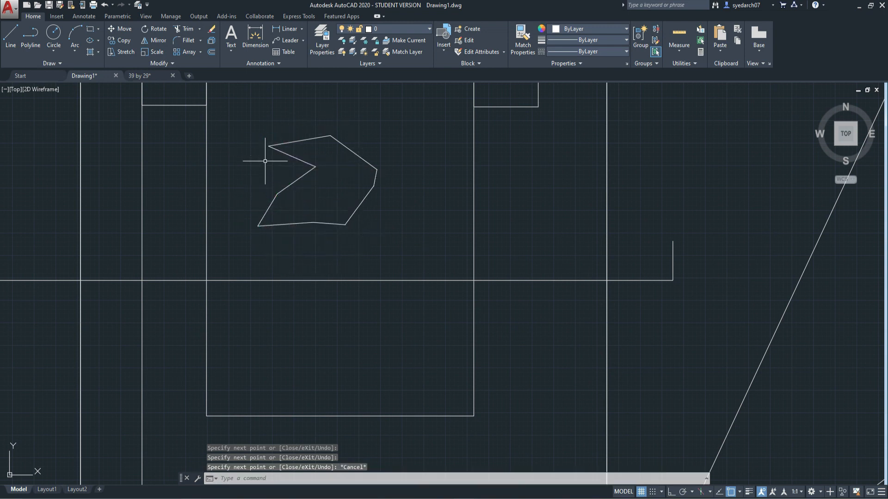
Divide the long horizontal section line across the plan into seven equal segments
click(65, 63)
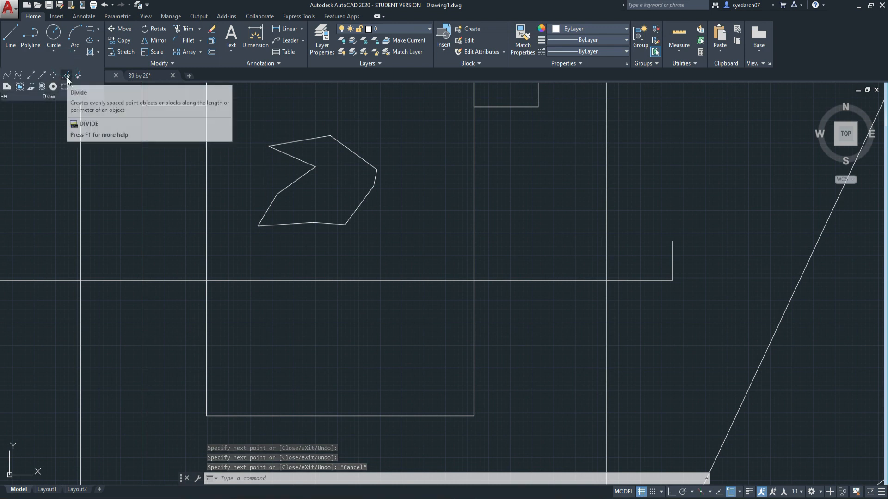
scroll(286, 198, down, 2)
middle_drag(286, 198, 321, 221)
text(di)
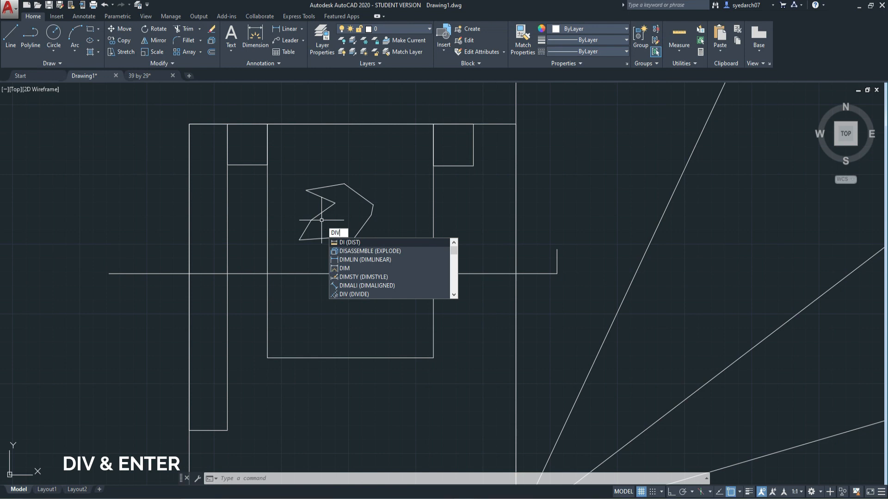
text(v)
key(Return)
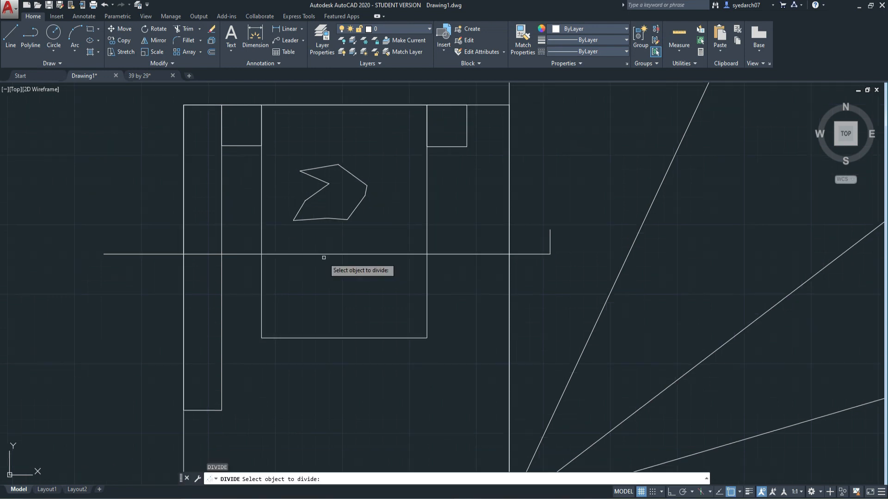
click(324, 254)
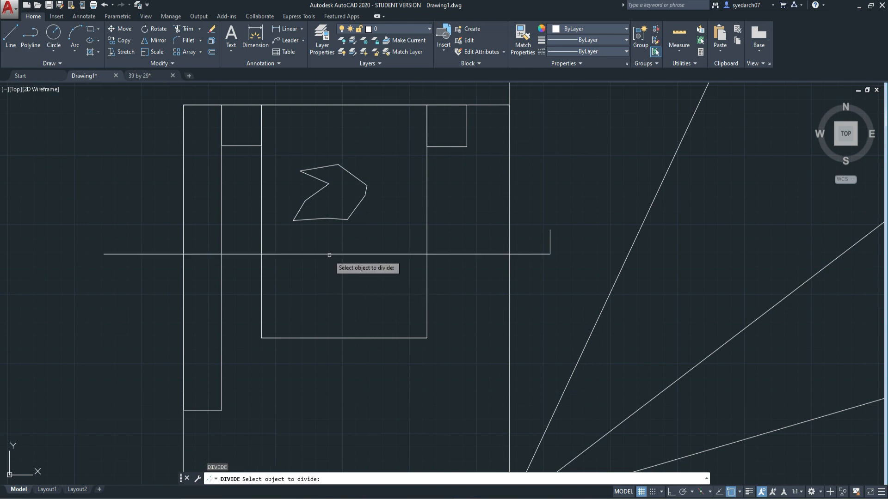
click(326, 254)
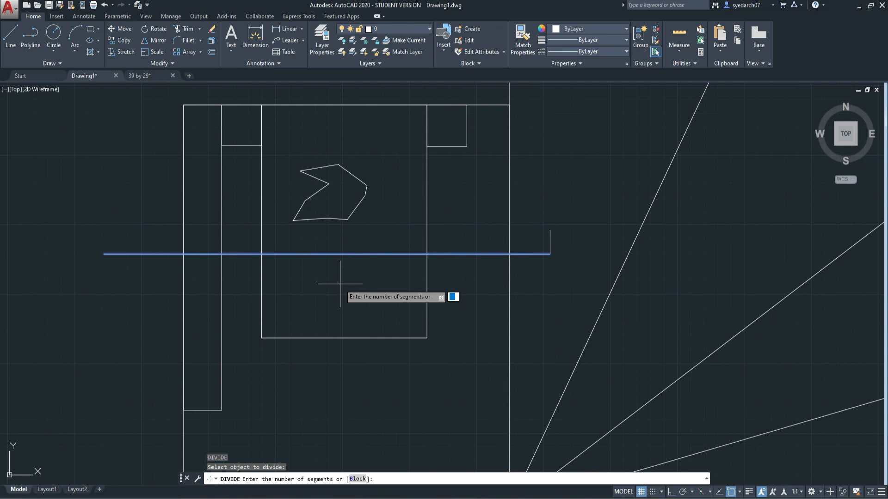
key(Return)
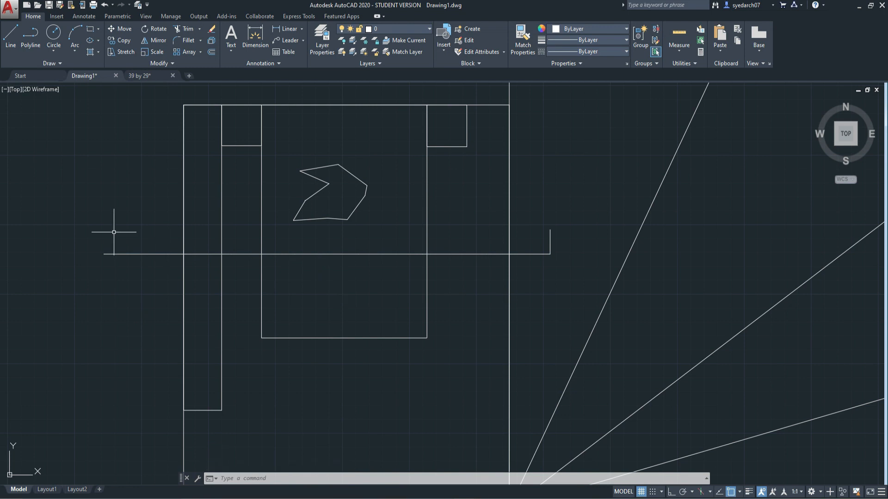
Window-select the section line and its division points to examine their spacing, then clear the selection
click(75, 244)
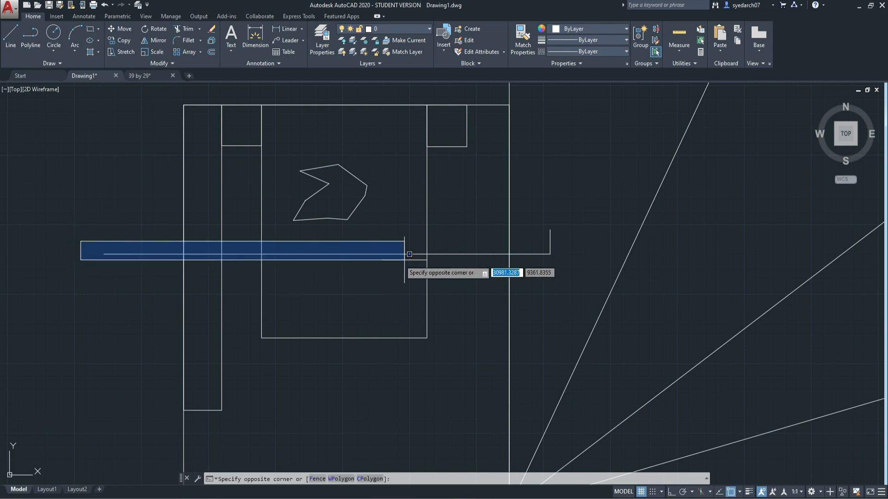
click(559, 265)
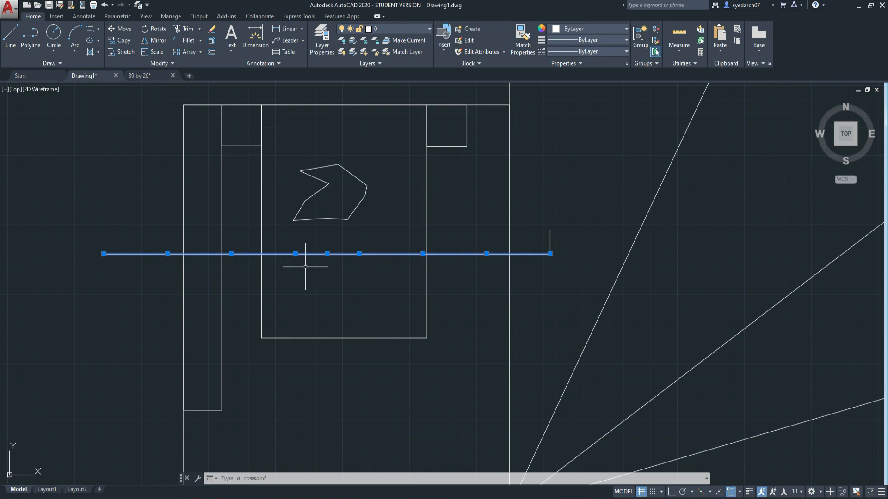
key(Escape)
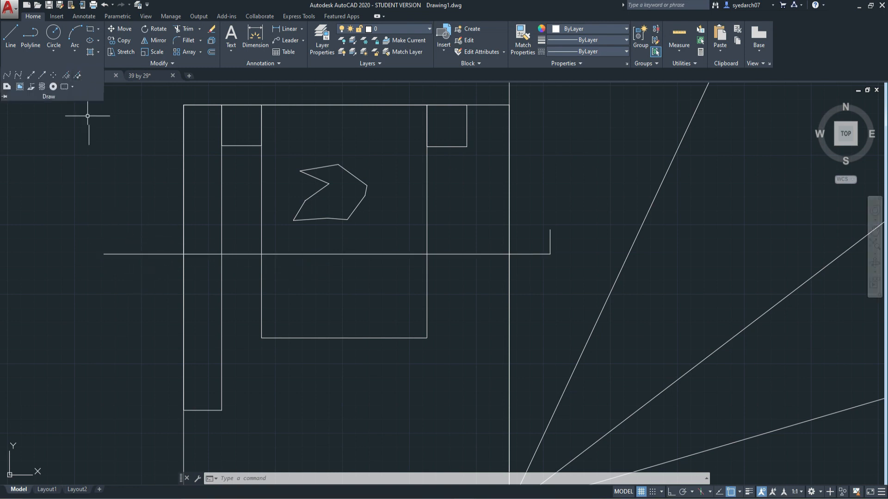
Try to mark fixed-length intervals along the section line with MEASURE, starting from its left end
text(E)
key(Return)
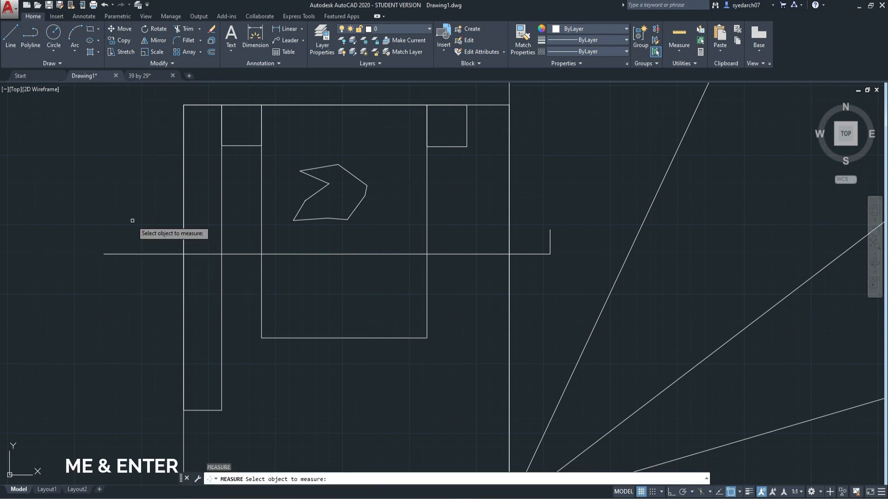
scroll(106, 272, down, 2)
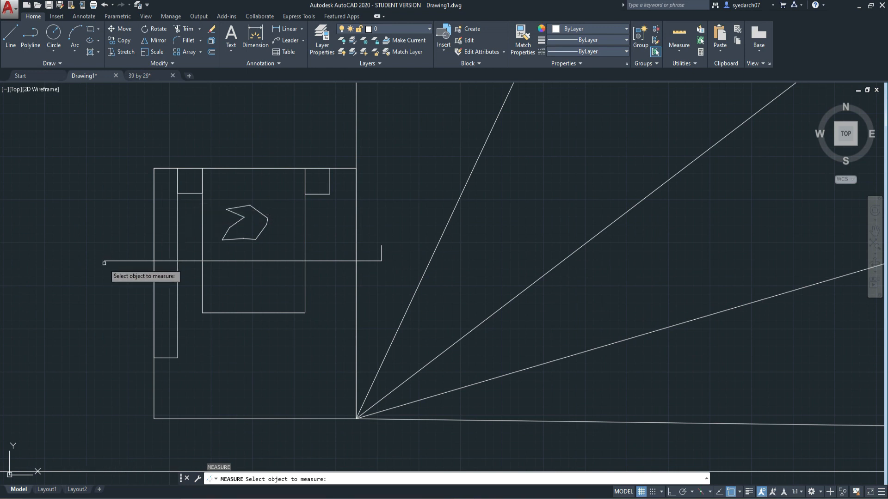
scroll(104, 262, up, 2)
scroll(155, 247, down, 3)
scroll(133, 252, up, 5)
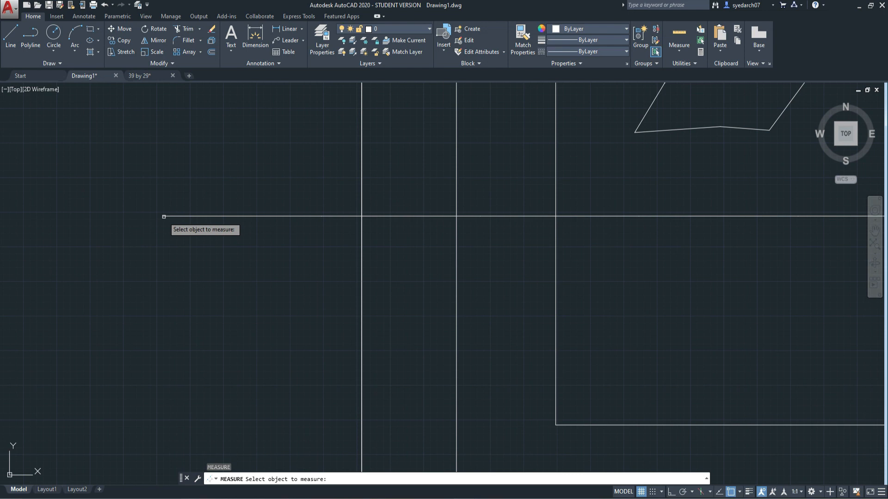
click(164, 217)
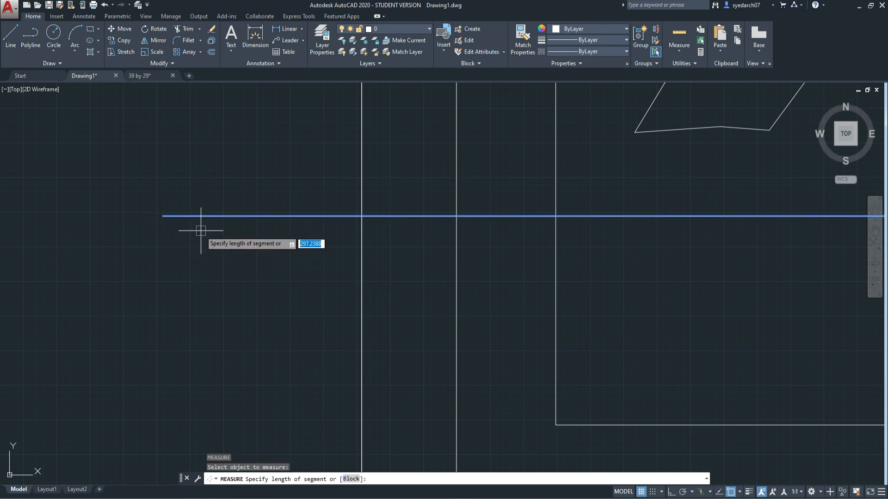
scroll(177, 222, down, 4)
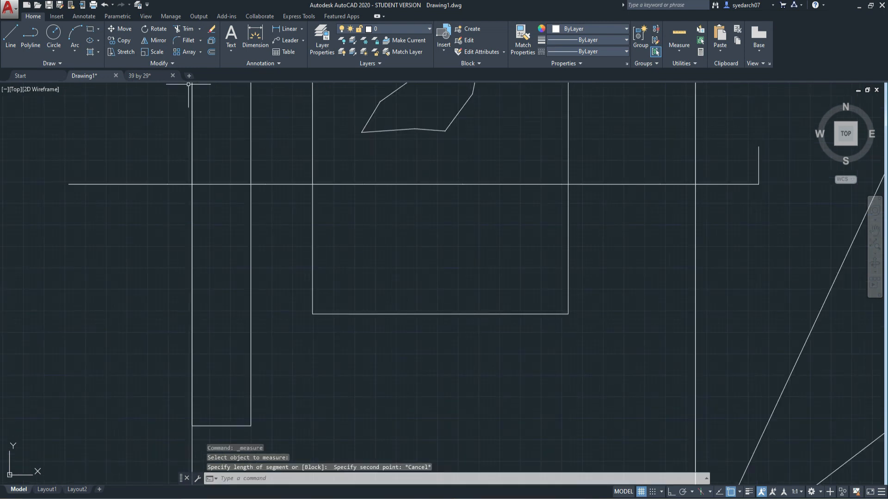
click(60, 63)
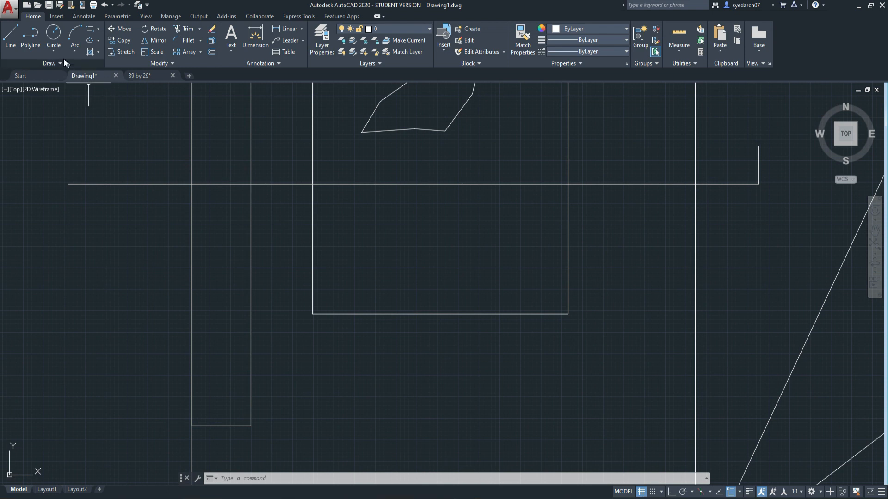
click(60, 60)
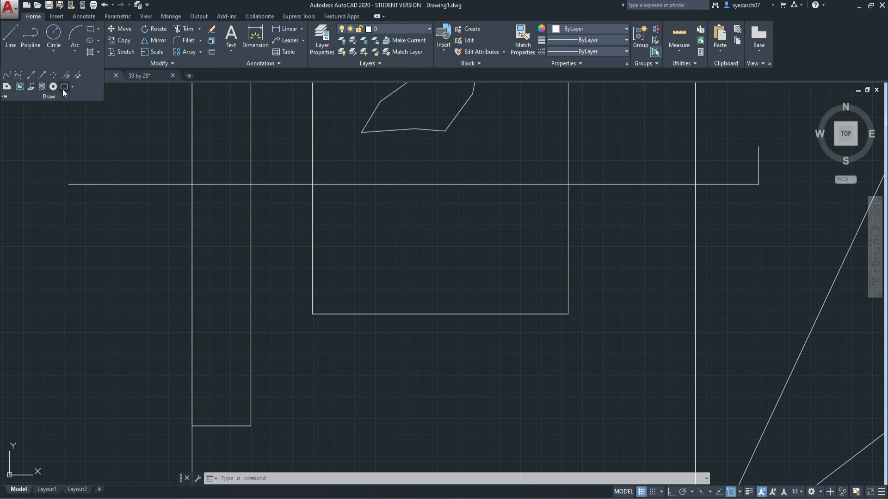